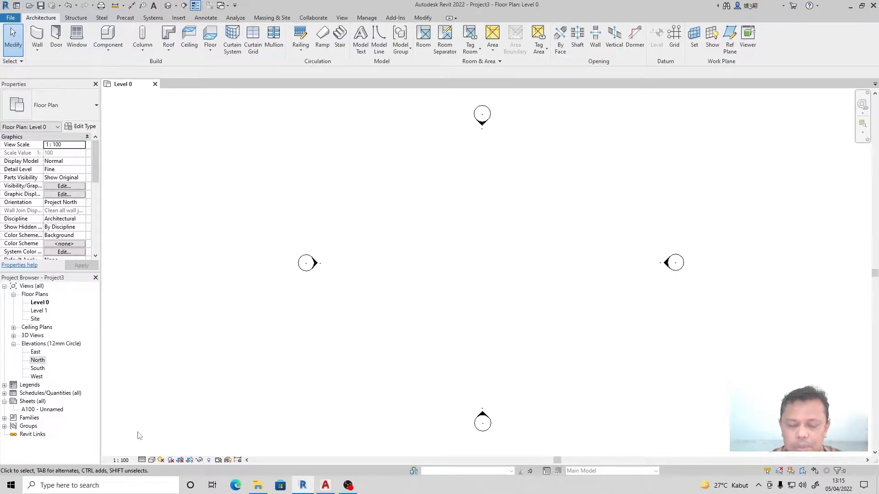
# Check the level heights in the North elevation, then return to the Level 0 floor plan
pyautogui.doubleClick(38, 364)
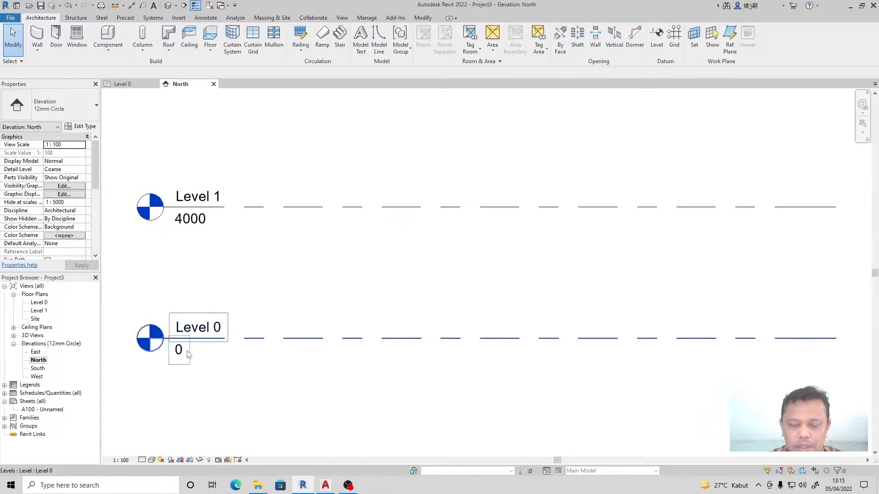
pyautogui.click(213, 84)
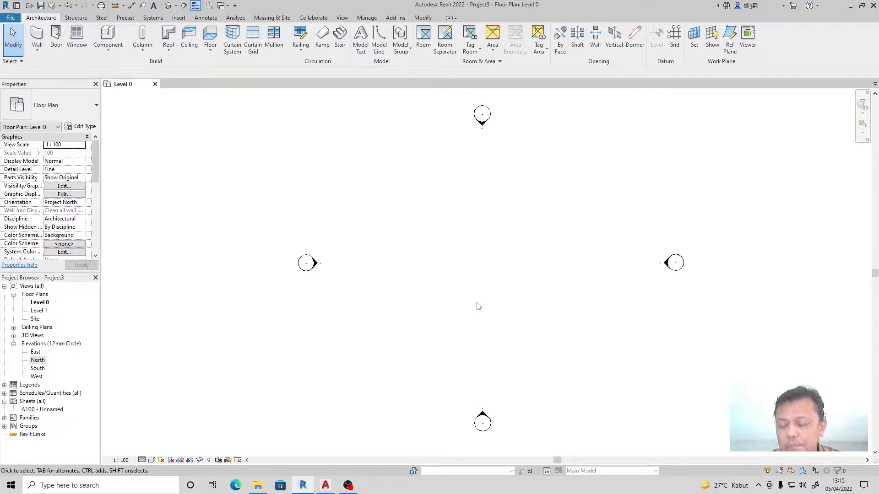
# Start an architectural wall of type Wall-Ext_215Bwk with its height set up to Level 1
pyautogui.click(43, 54)
pyautogui.click(57, 66)
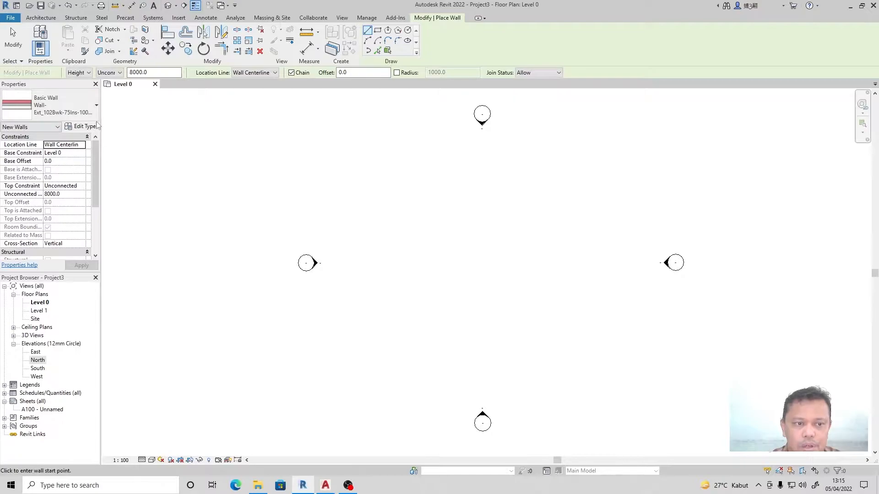
pyautogui.click(96, 106)
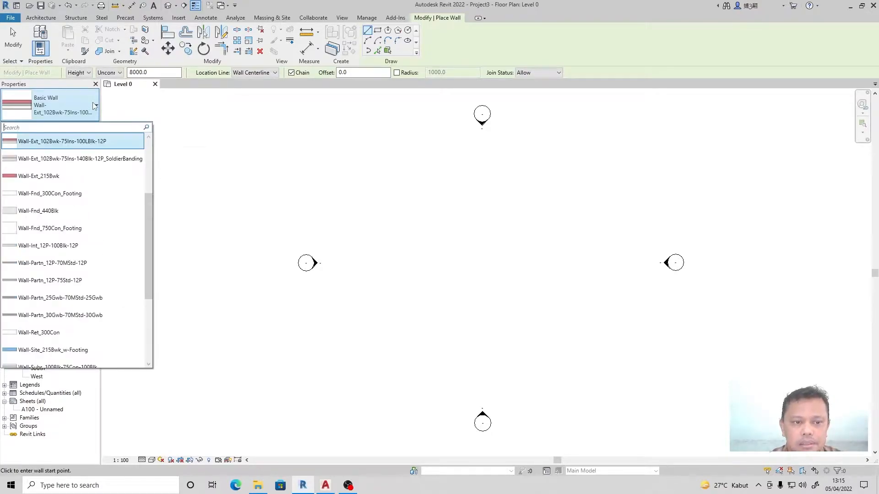
pyautogui.moveTo(148, 208); pyautogui.dragTo(146, 232)
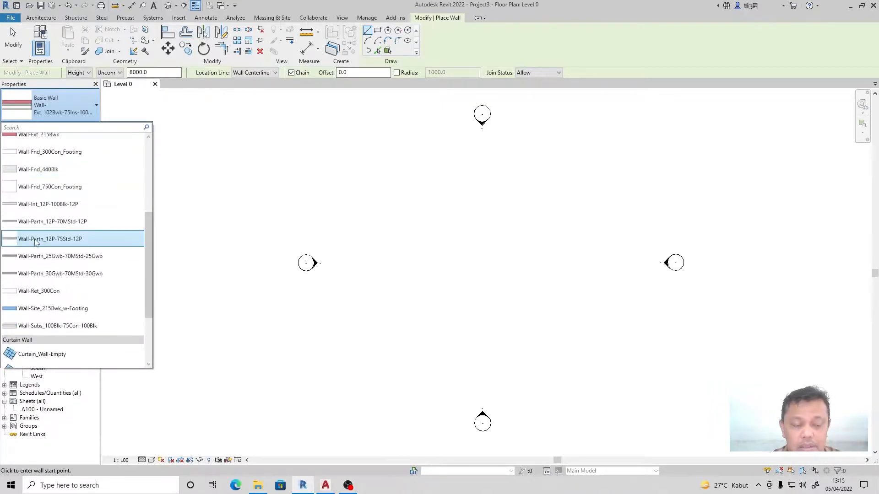
pyautogui.moveTo(149, 279); pyautogui.dragTo(145, 196)
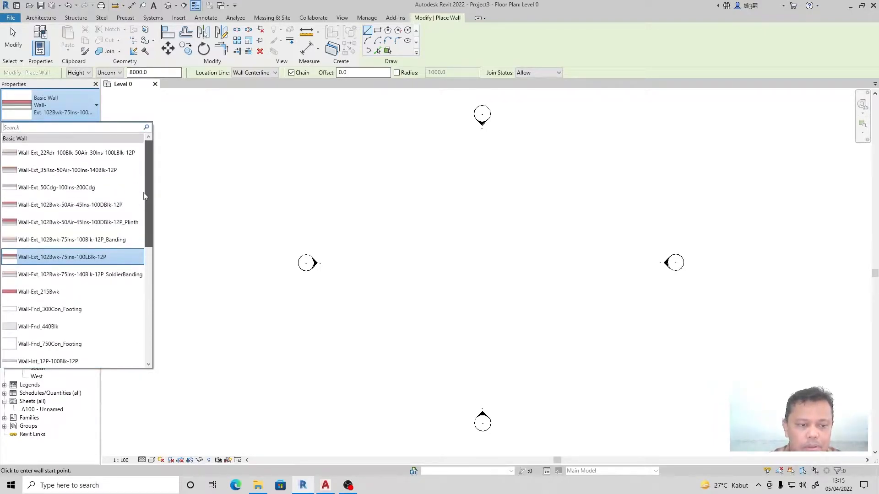
pyautogui.click(26, 296)
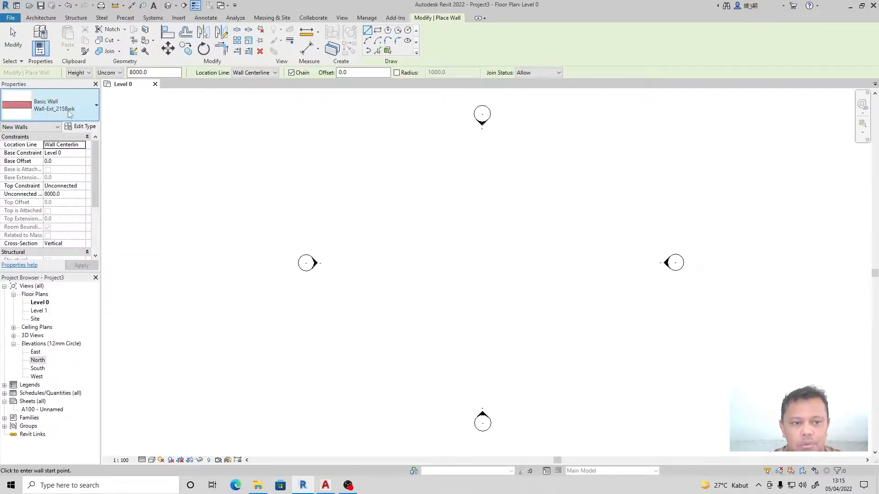
pyautogui.click(118, 74)
pyautogui.click(112, 89)
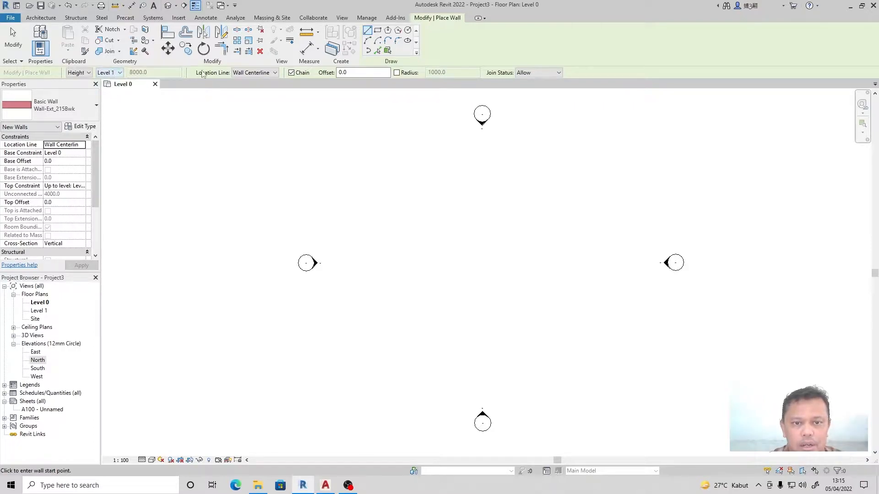
# Draw a rectangular room of walls, about 9.7 m square inside, between the four elevation markers
pyautogui.click(378, 30)
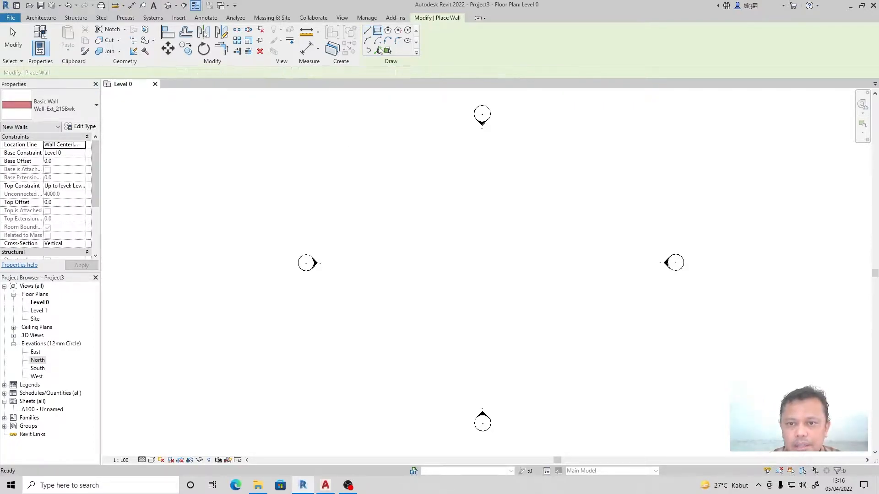
pyautogui.click(407, 209)
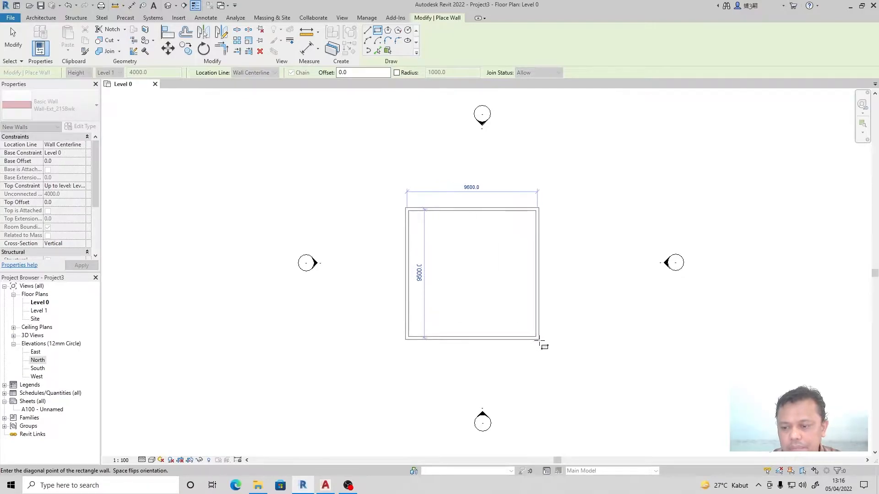
pyautogui.click(543, 344)
pyautogui.click(13, 37)
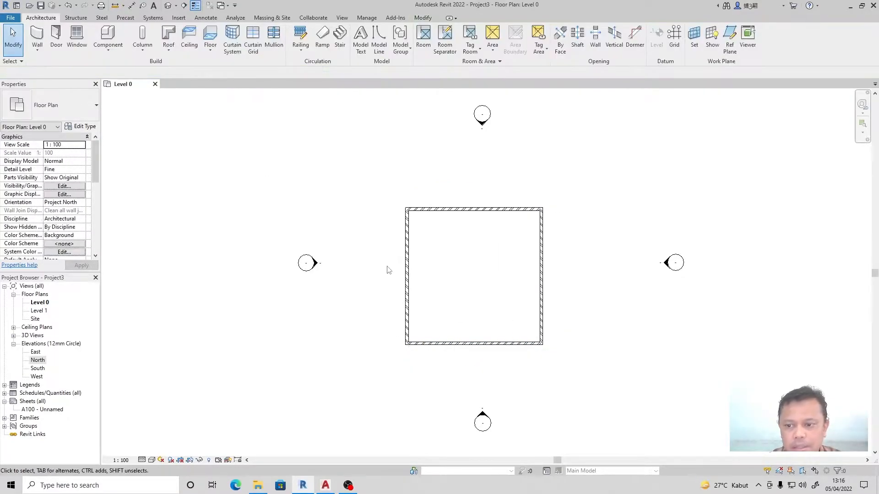
# Set the inside distances between the north and south walls and between the east and west walls to 8 m each
pyautogui.click(504, 210)
pyautogui.click(566, 276)
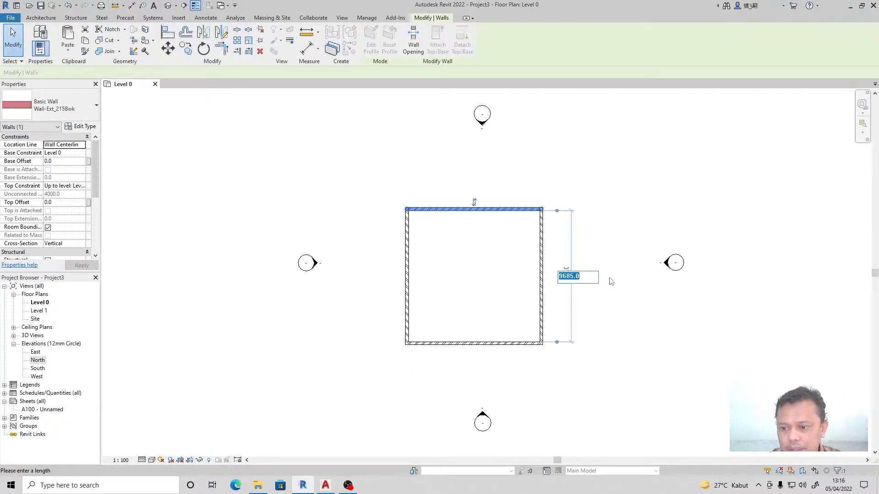
pyautogui.write('8')
pyautogui.write('000')
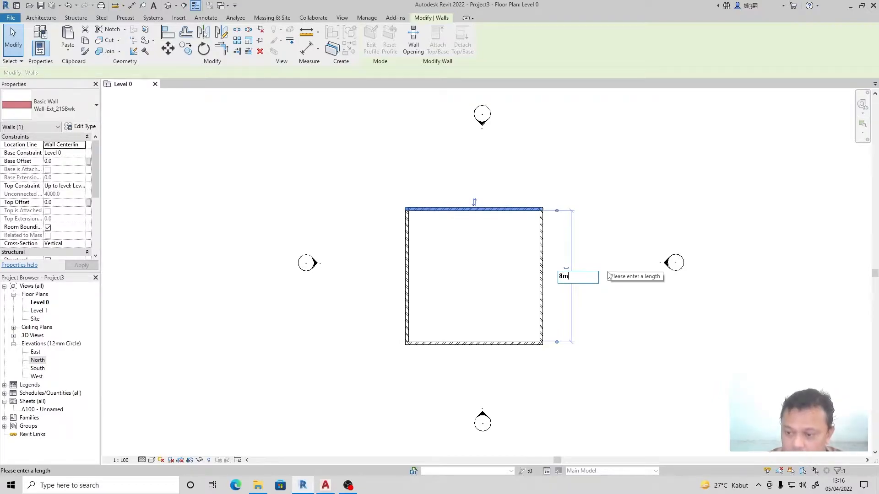
pyautogui.press('Return')
pyautogui.click(541, 297)
pyautogui.click(474, 369)
pyautogui.write('8m')
pyautogui.press('Return')
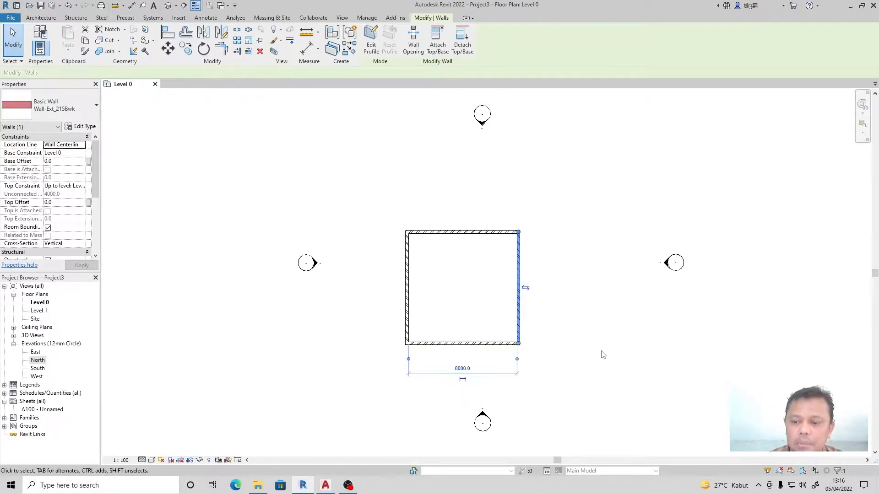
pyautogui.press('Escape')
# Move all four walls together diagonally up and to the right in plan, towards the middle of the elevation markers
pyautogui.moveTo(383, 193); pyautogui.dragTo(583, 376)
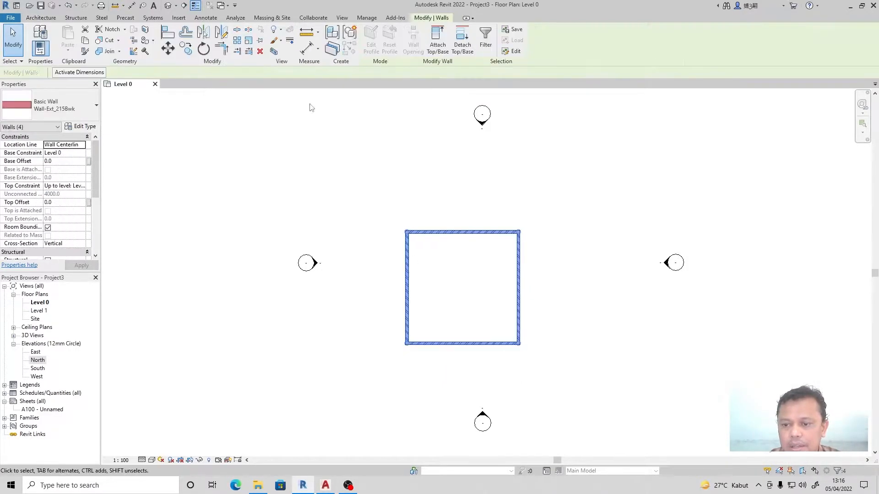
pyautogui.click(168, 47)
pyautogui.click(580, 230)
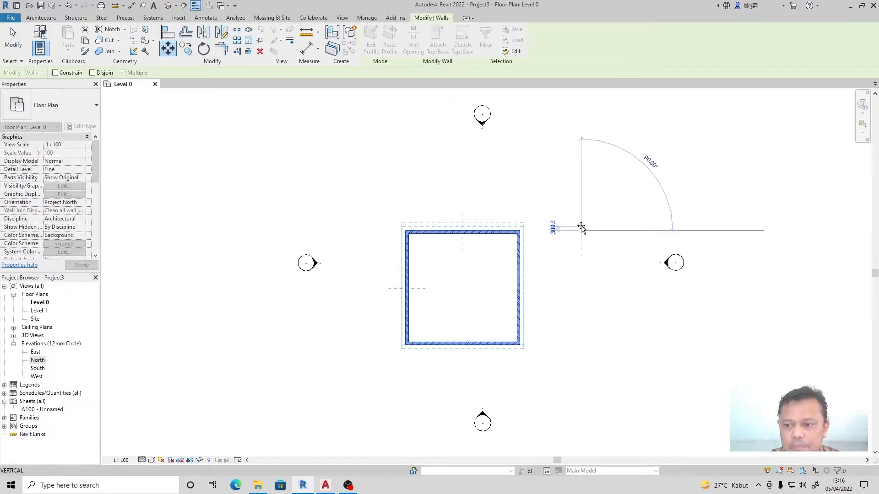
pyautogui.click(611, 200)
pyautogui.press('Escape')
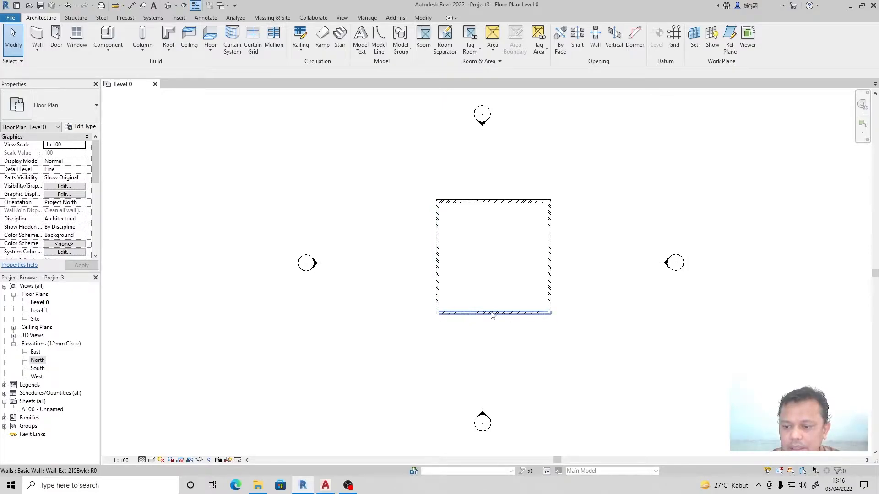
# Cut a horizontal building section through the room just inside the south wall, facing south, and open its view
pyautogui.click(185, 6)
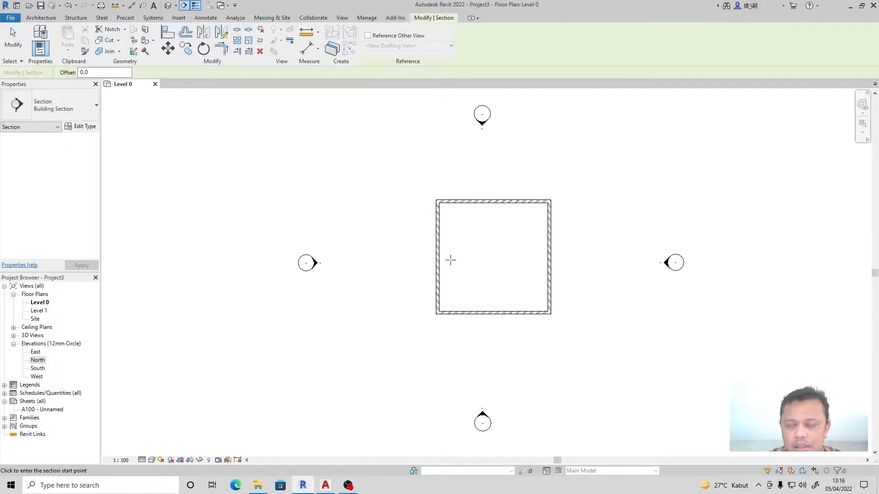
pyautogui.click(569, 299)
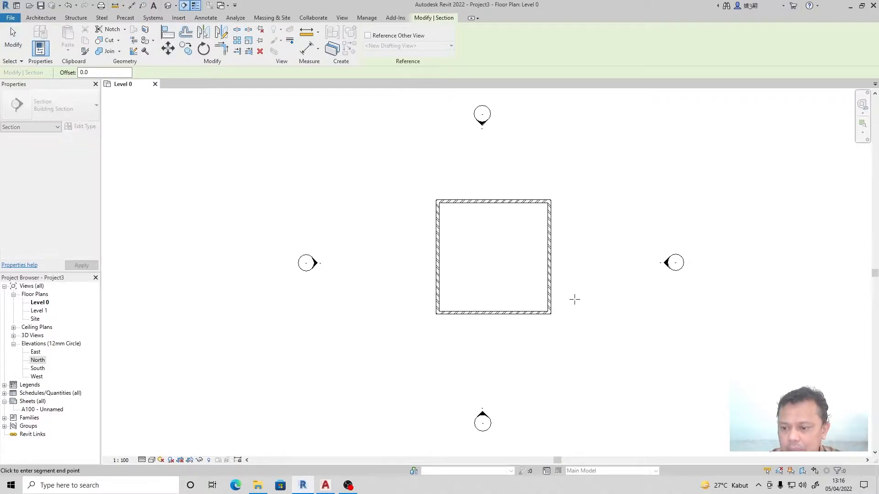
pyautogui.click(403, 300)
pyautogui.press('Escape')
pyautogui.press('Escape')
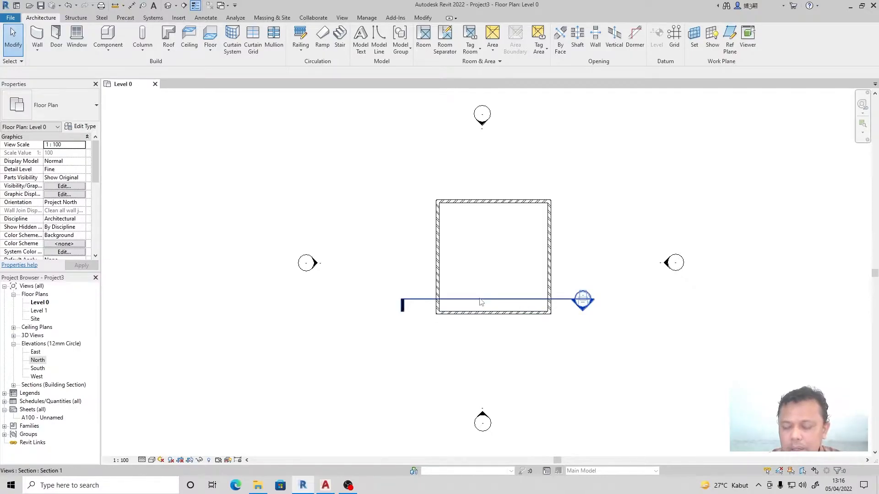
pyautogui.doubleClick(582, 311)
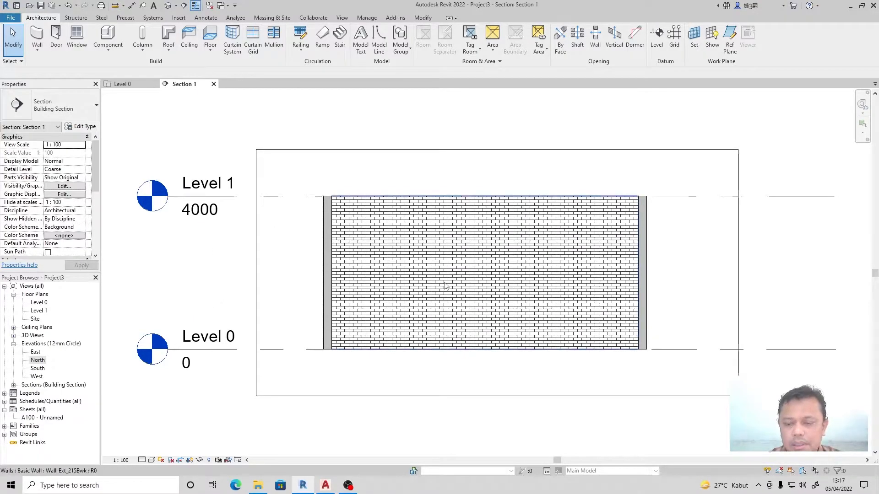
# Cut a rectangular wall opening about 1242 mm wide and 1230 mm high near the upper-left corner of the brick wall
pyautogui.click(462, 286)
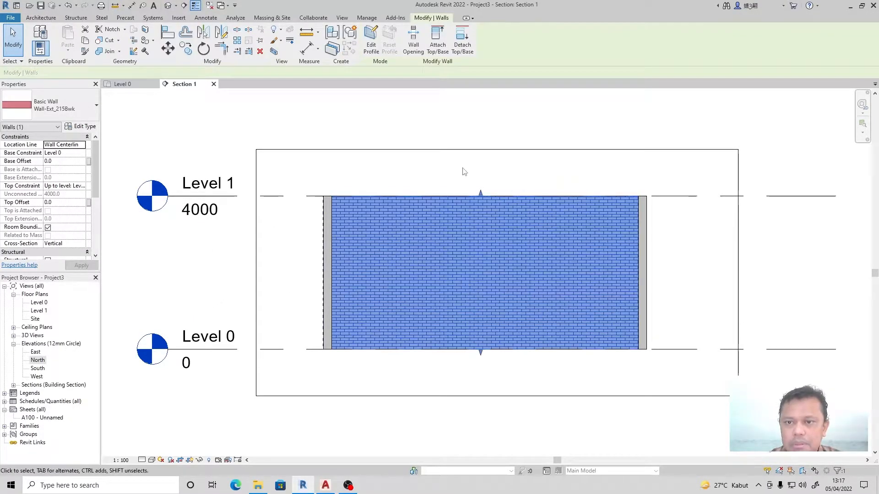
pyautogui.click(440, 134)
pyautogui.click(453, 248)
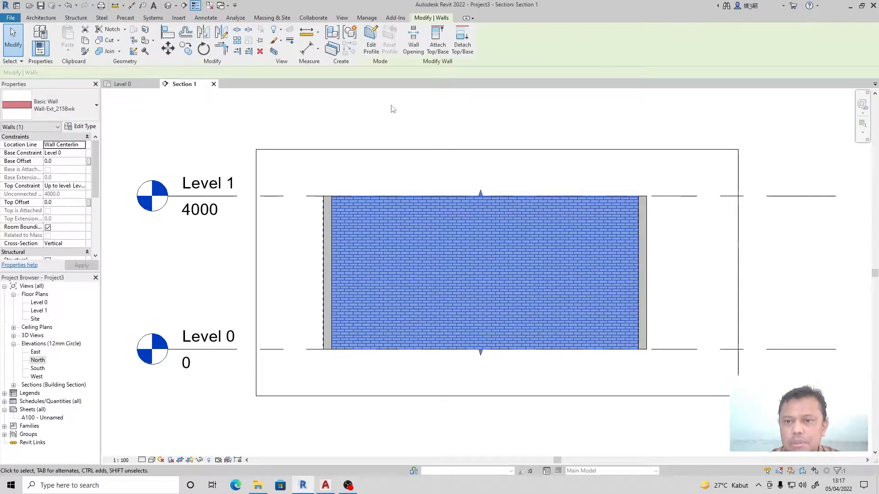
pyautogui.click(414, 37)
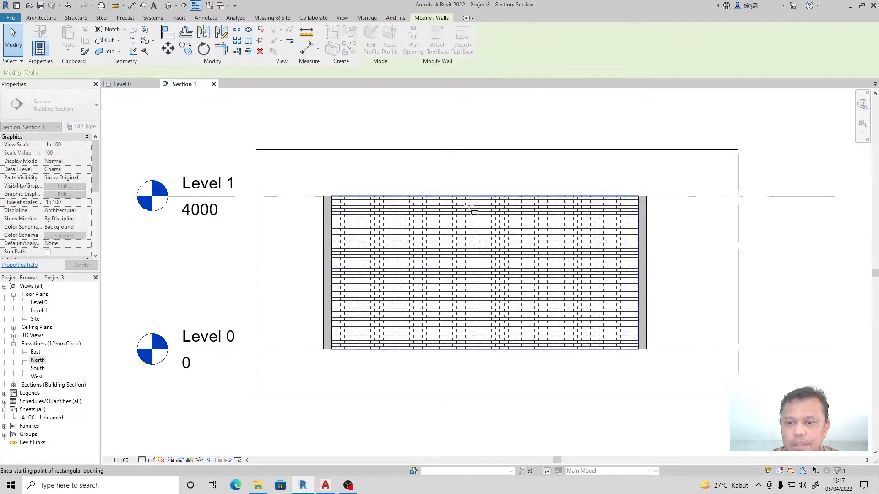
pyautogui.click(355, 218)
pyautogui.click(402, 266)
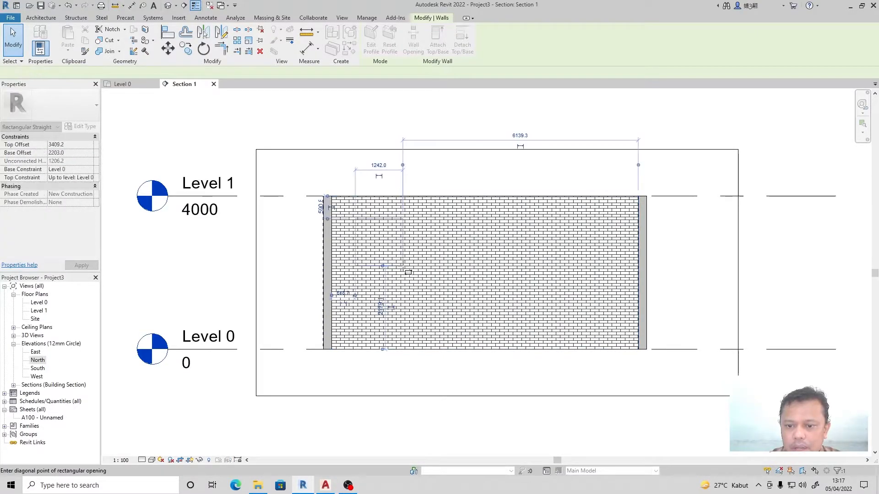
pyautogui.press('Escape')
pyautogui.press('Escape')
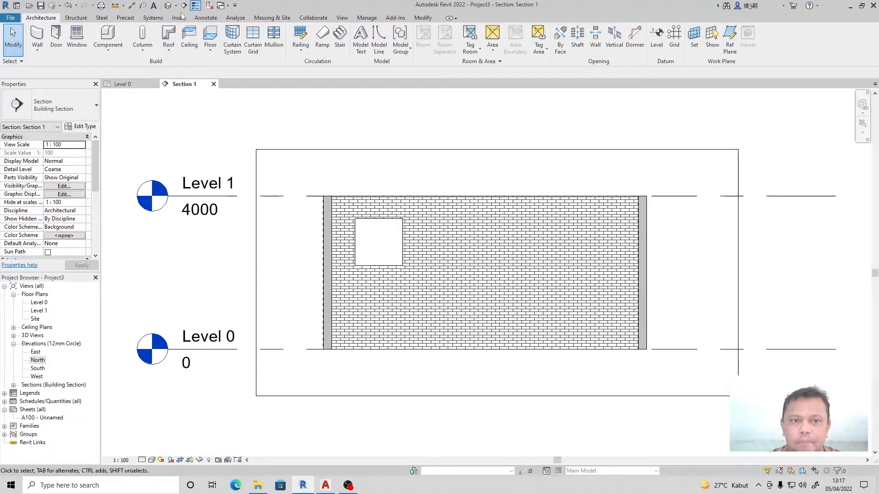
# Inspect the rectangular wall opening in the default 3D view
pyautogui.click(168, 5)
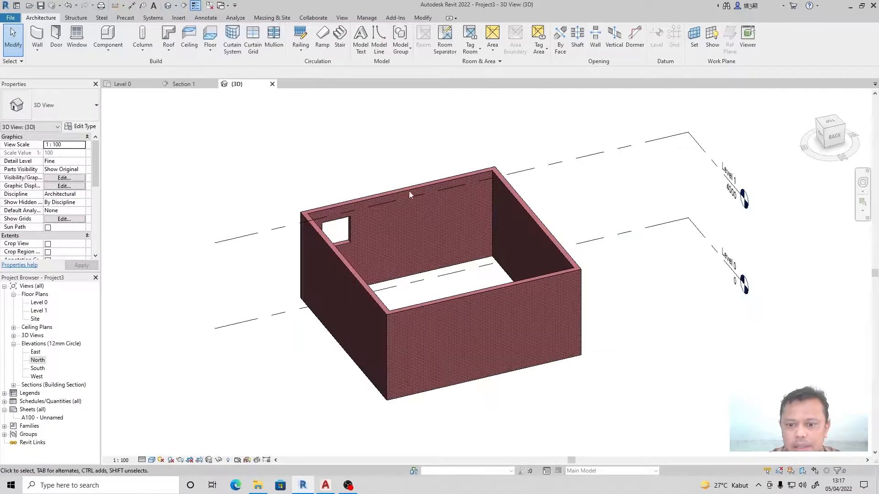
pyautogui.scroll(5, 330, 233)
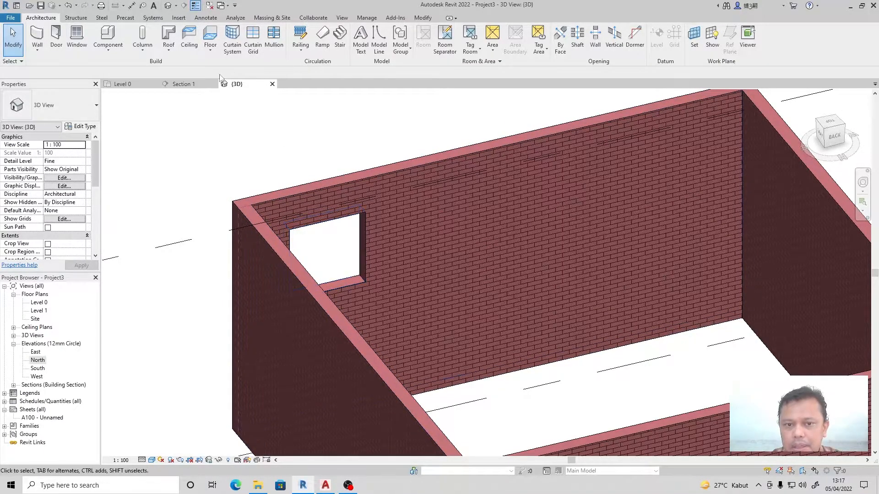
# Delete the rectangular opening from the wall in the Section 1 view
pyautogui.click(185, 85)
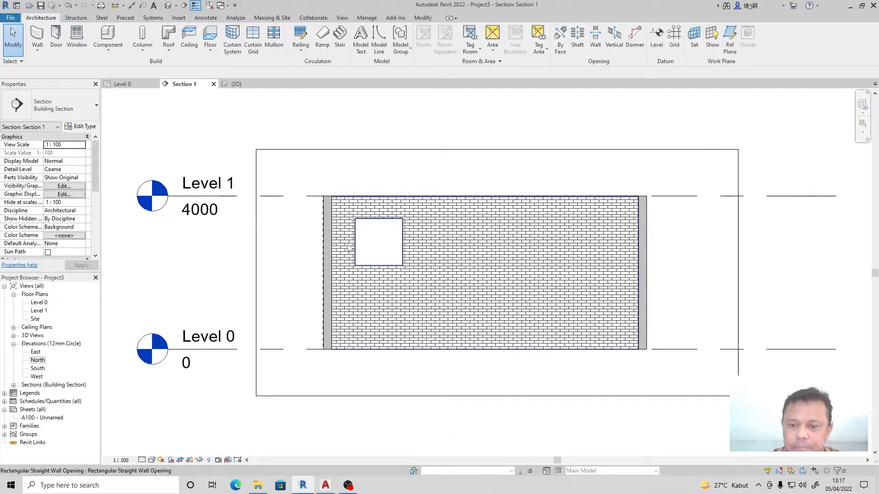
pyautogui.click(379, 240)
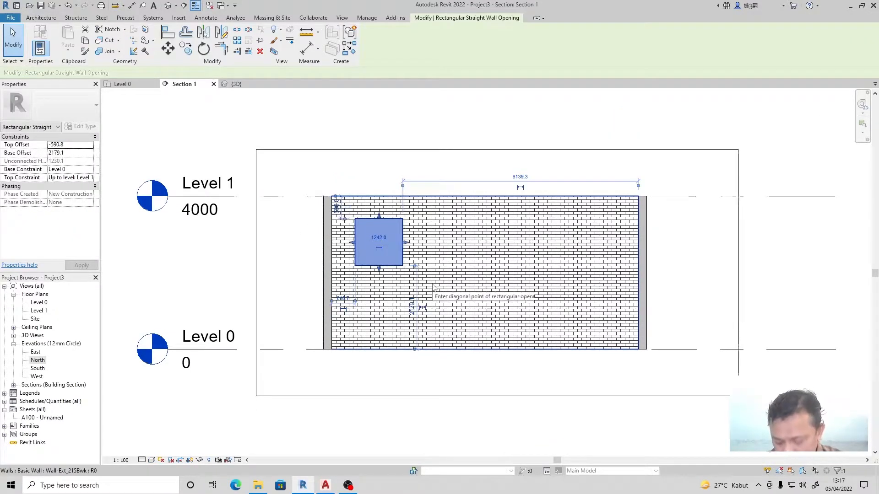
pyautogui.press('Delete')
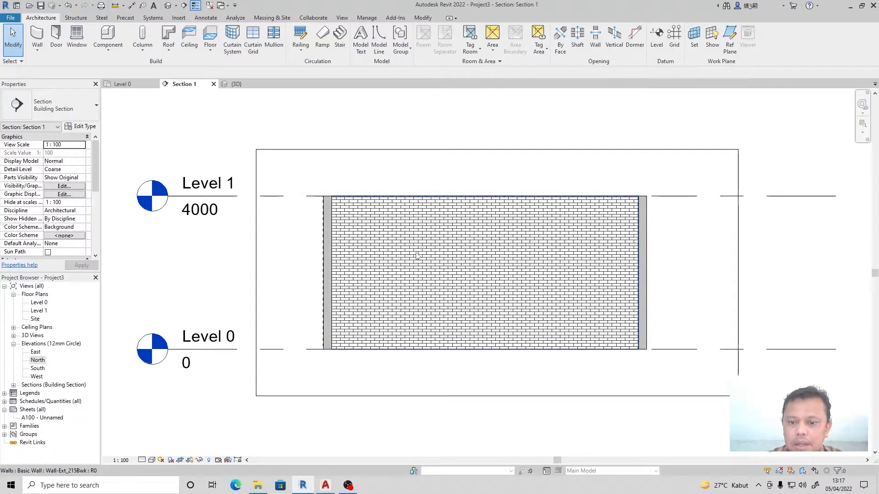
# Edit the brick wall's profile and sketch a start-end-radius arc rising from its bottom edge near the left end
pyautogui.click(418, 271)
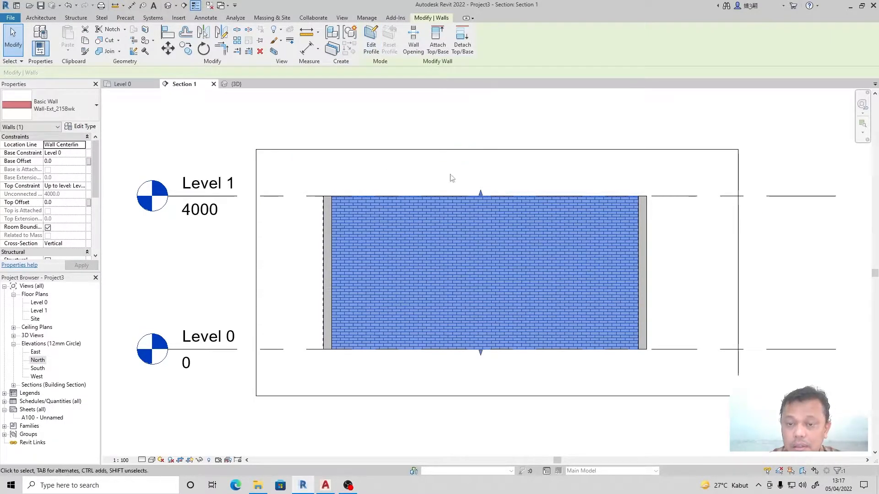
pyautogui.click(370, 48)
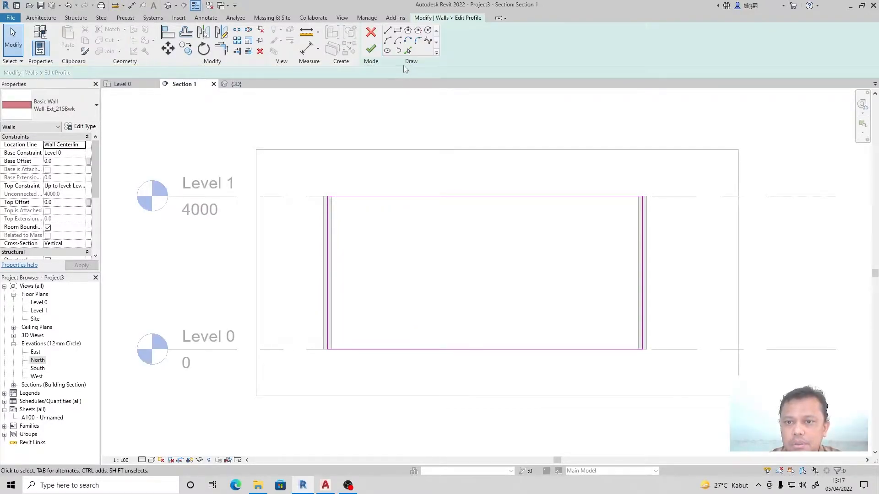
pyautogui.click(387, 40)
pyautogui.click(359, 350)
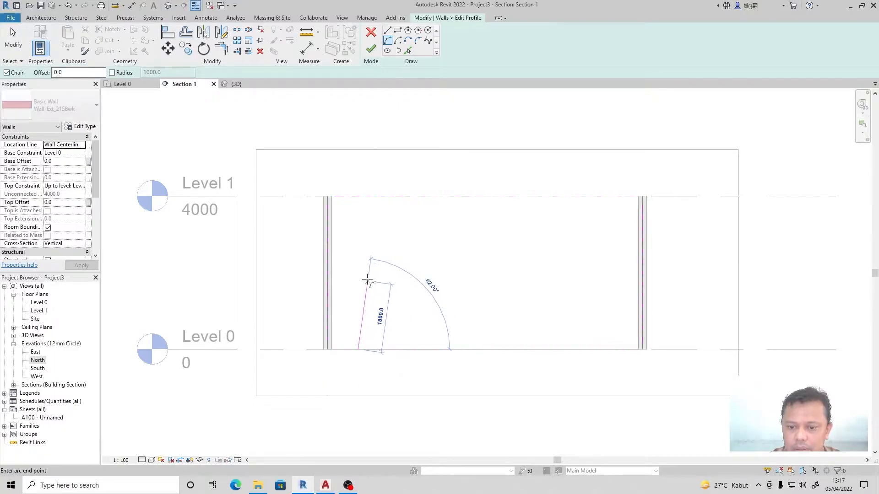
pyautogui.click(399, 243)
pyautogui.click(369, 279)
pyautogui.rightClick(402, 231)
pyautogui.click(425, 236)
pyautogui.click(21, 49)
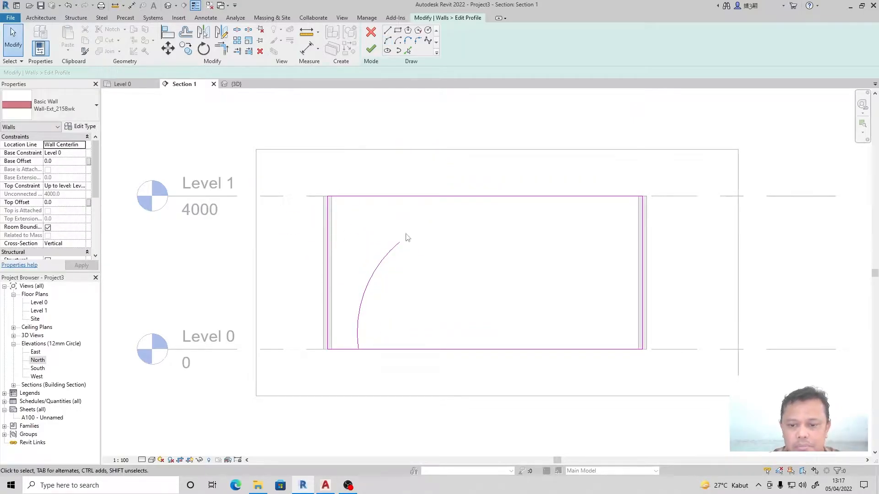
# Try to mirror the arc about a slanted axis drawn from its upper endpoint, and delete the mirrored copy
pyautogui.click(380, 269)
pyautogui.click(222, 32)
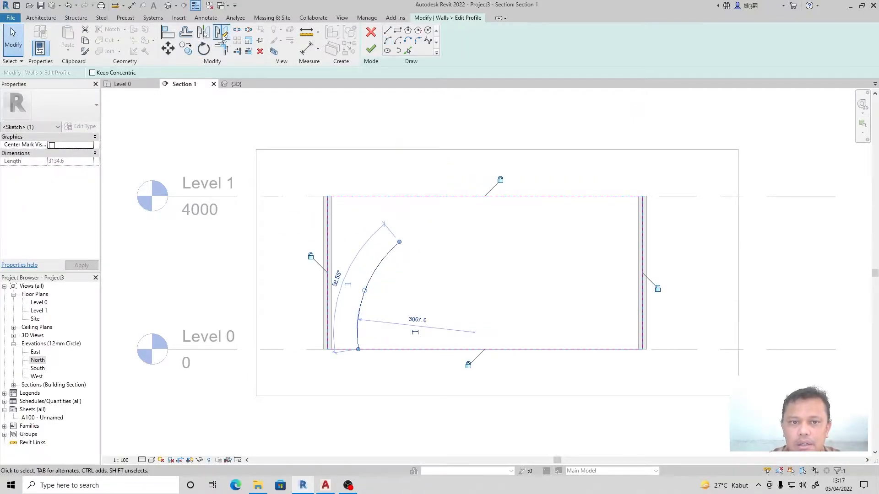
pyautogui.click(399, 243)
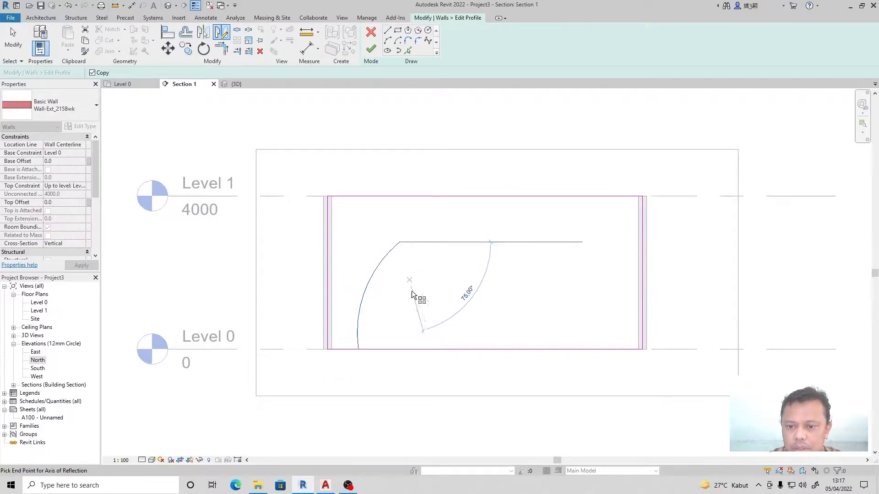
pyautogui.click(407, 351)
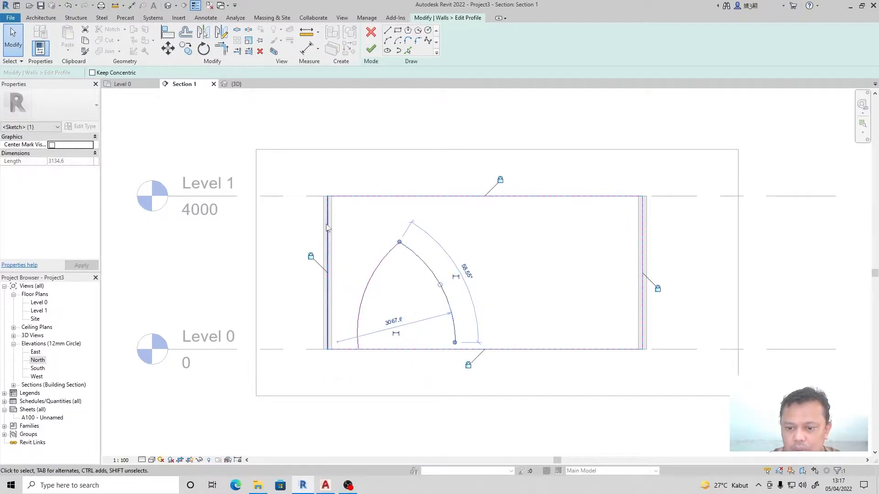
pyautogui.click(14, 39)
pyautogui.click(442, 281)
pyautogui.press('Delete')
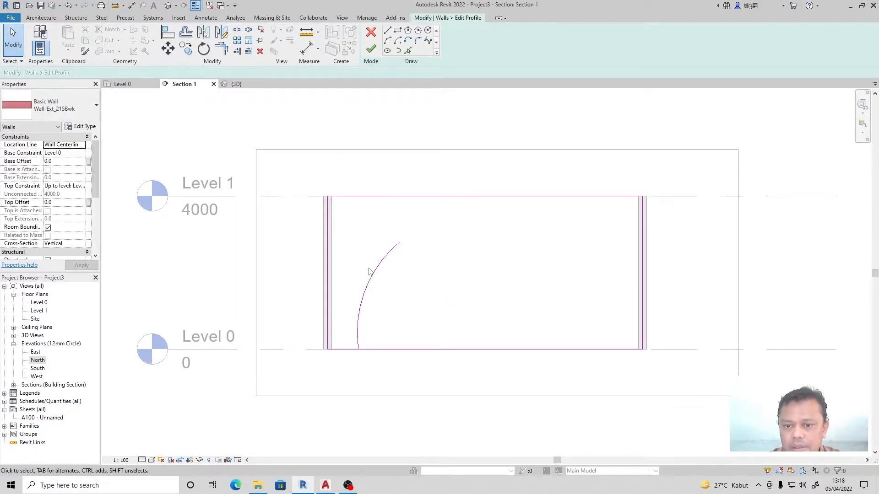
# Mirror the arc about a vertical axis drawn from its upper endpoint to form a symmetrical pointed arch
pyautogui.click(371, 270)
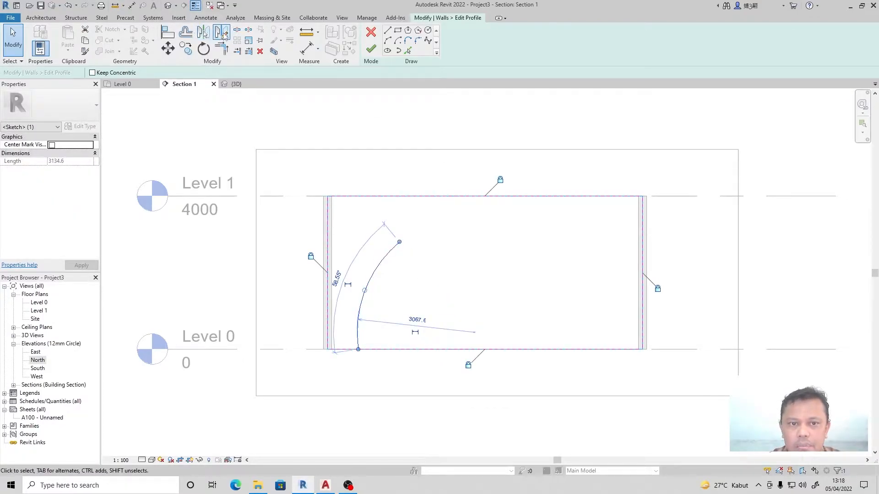
pyautogui.click(223, 34)
pyautogui.click(399, 242)
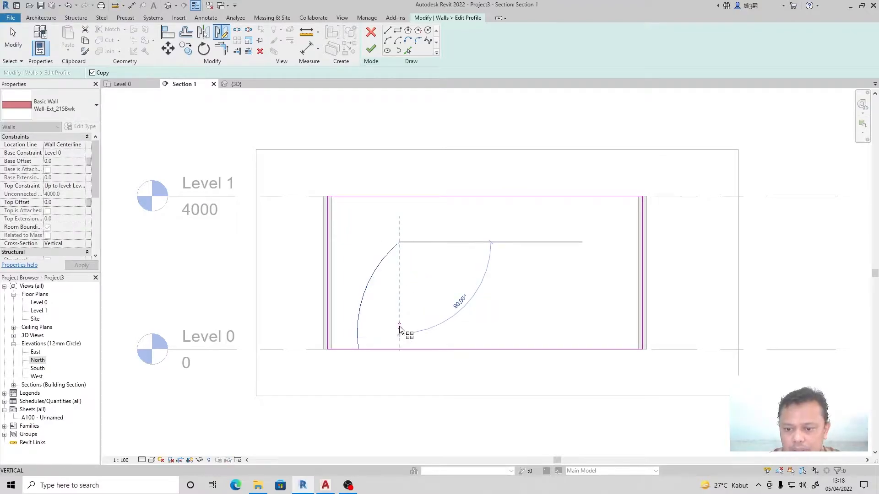
pyautogui.click(400, 350)
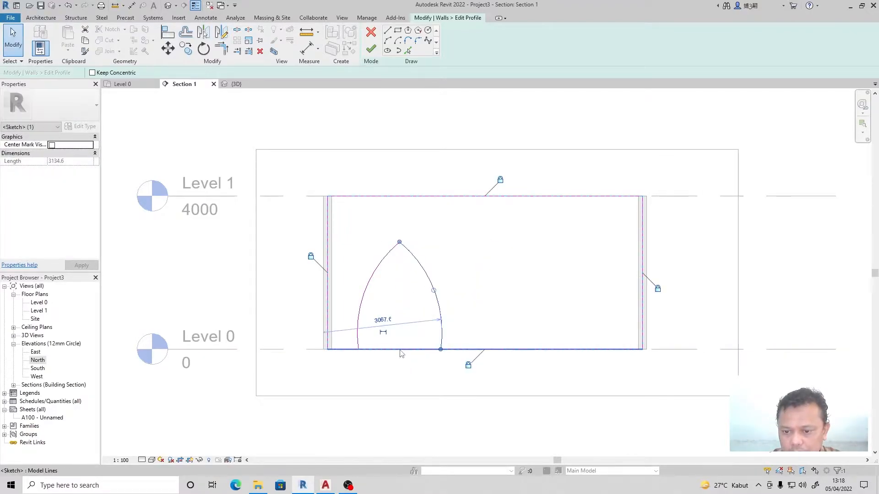
pyautogui.click(21, 44)
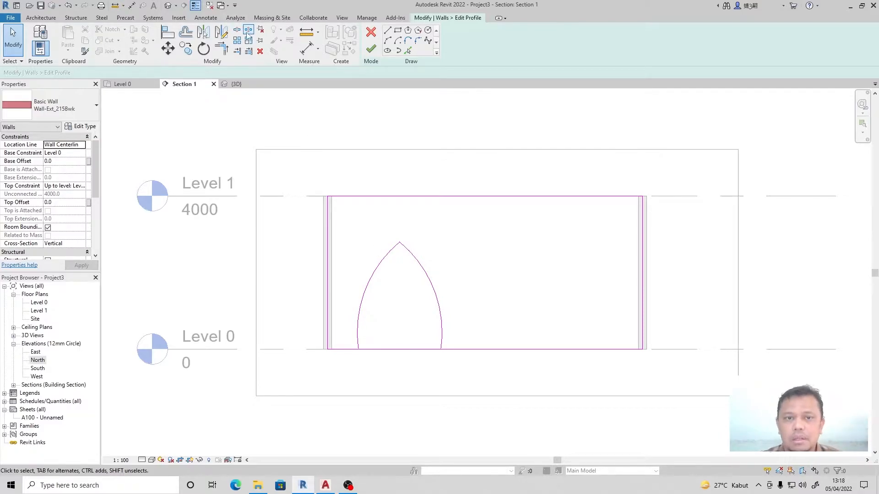
# Split the profile's bottom edge between the arcs, trim it to both arc ends, and finish the wall profile
pyautogui.click(236, 29)
pyautogui.click(397, 350)
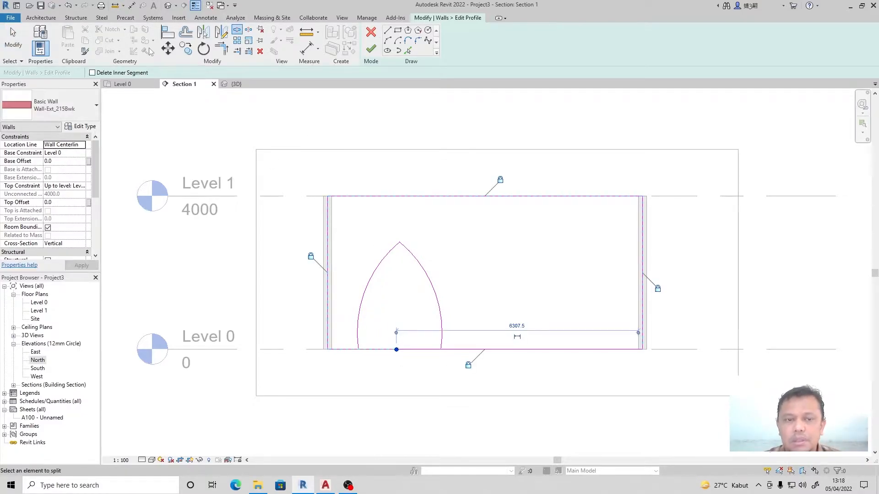
pyautogui.click(219, 53)
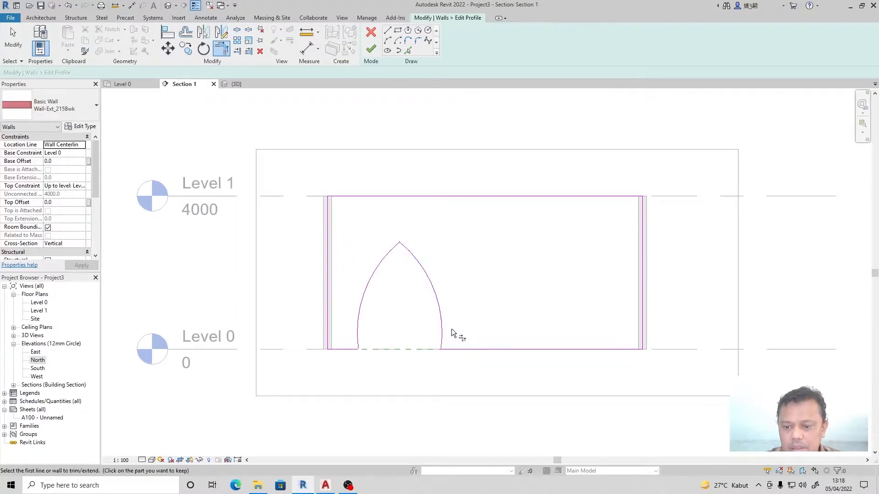
pyautogui.click(374, 50)
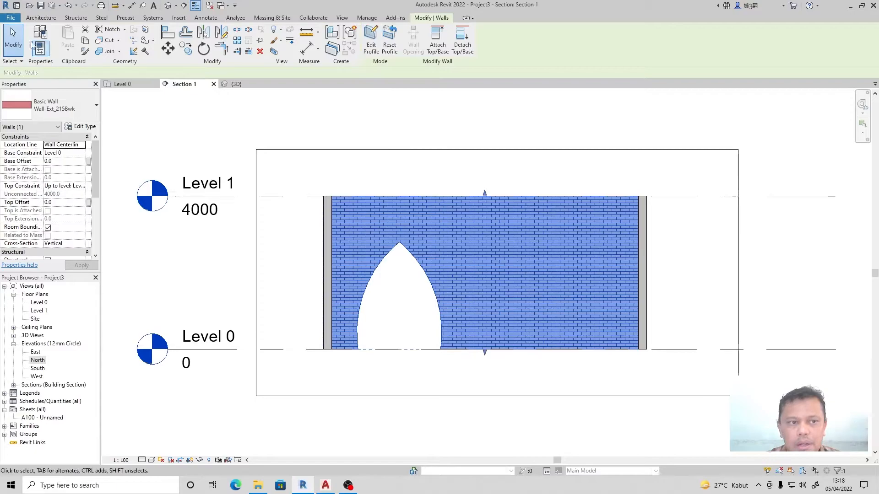
# Inspect the pointed arch opening in the default 3D view and return to Section 1
pyautogui.click(341, 135)
pyautogui.click(237, 84)
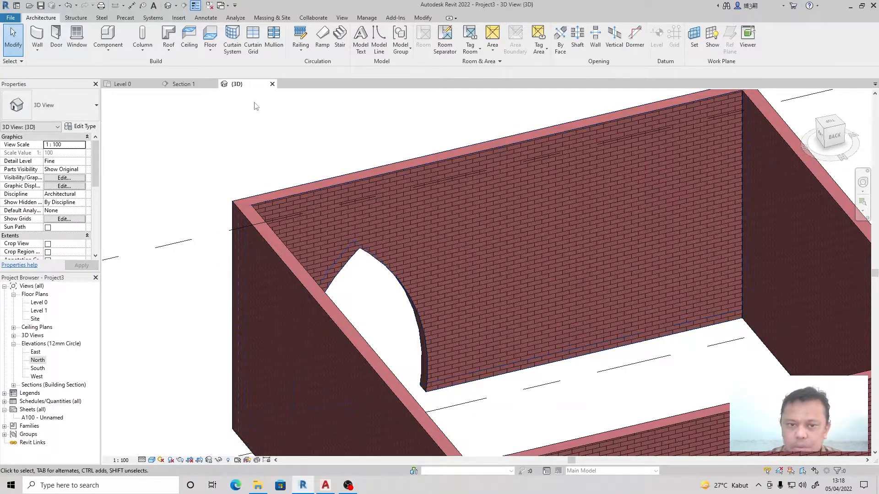
pyautogui.click(184, 84)
# Reset the brick wall's profile in Section 1 to remove the arch opening
pyautogui.click(490, 235)
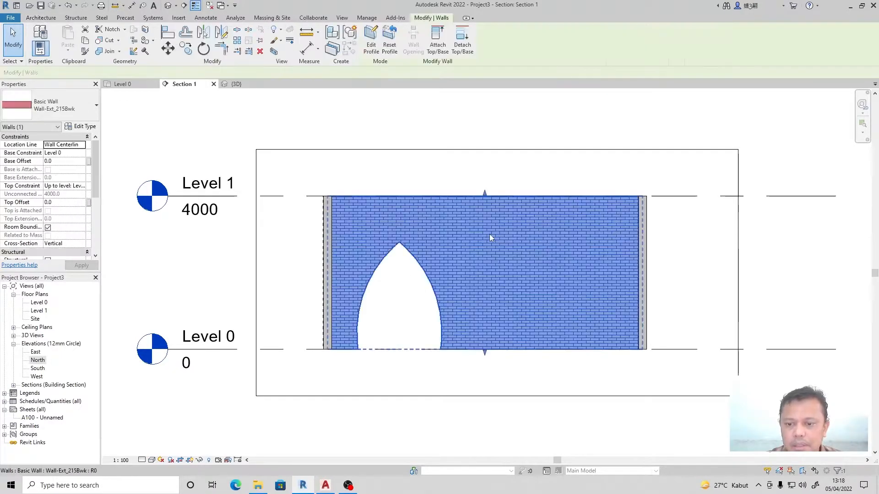
pyautogui.click(372, 41)
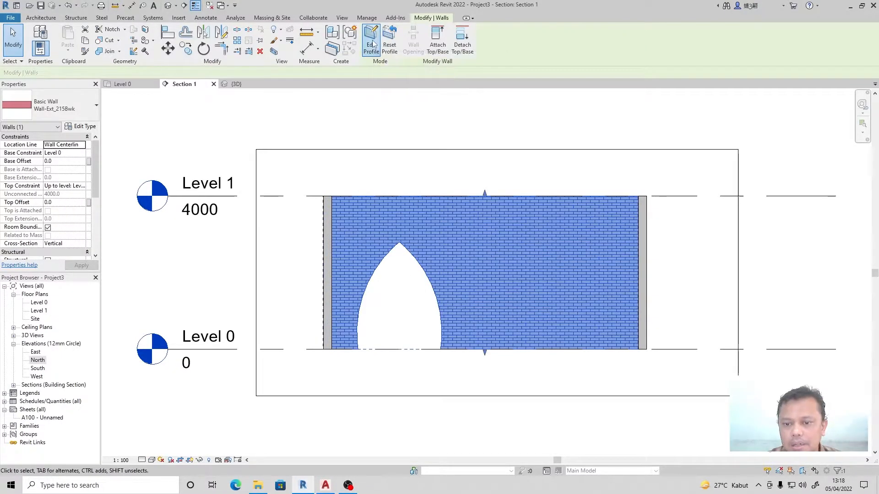
pyautogui.click(371, 47)
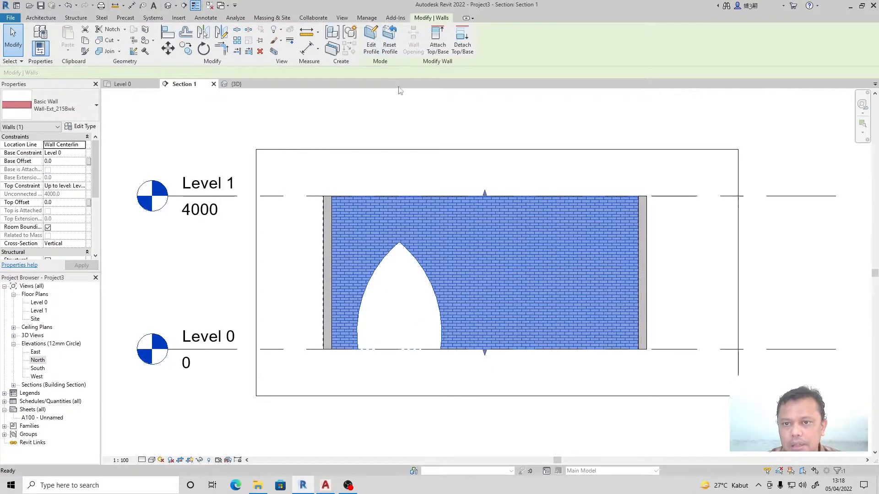
pyautogui.click(389, 44)
pyautogui.click(385, 121)
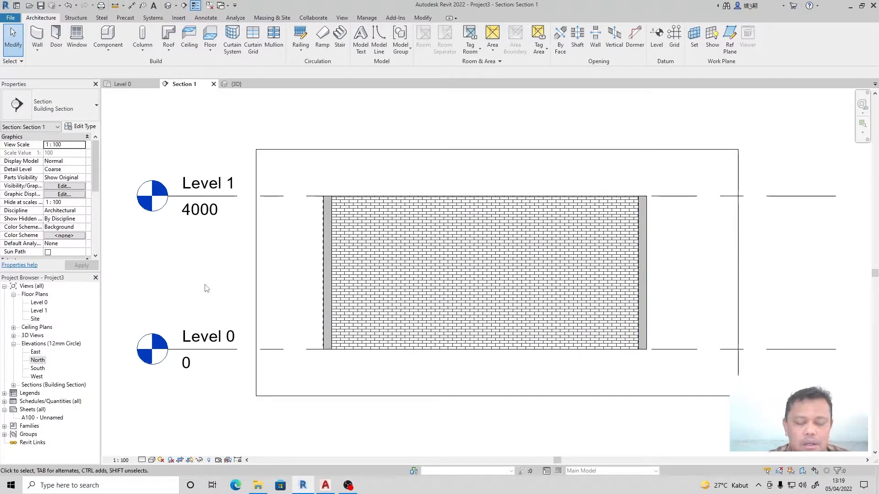
# Edit the brick wall's profile and open the Downloads folder of This PC for a CAD import
pyautogui.click(463, 262)
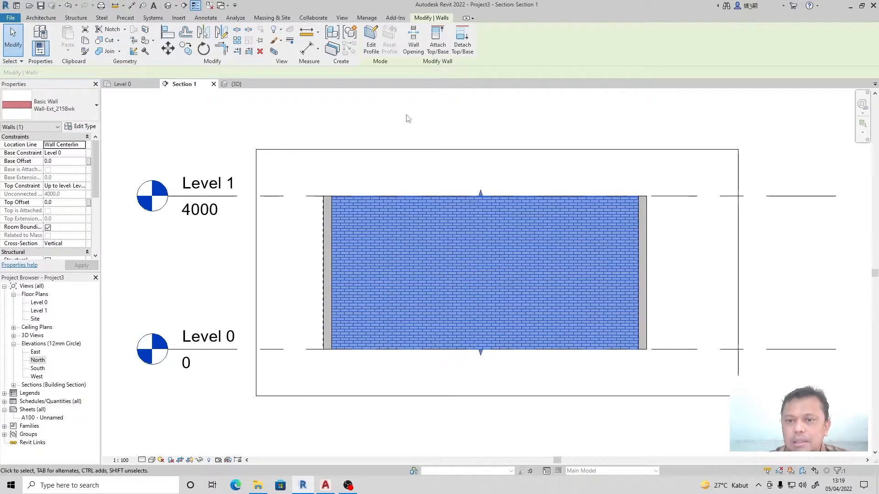
pyautogui.click(371, 45)
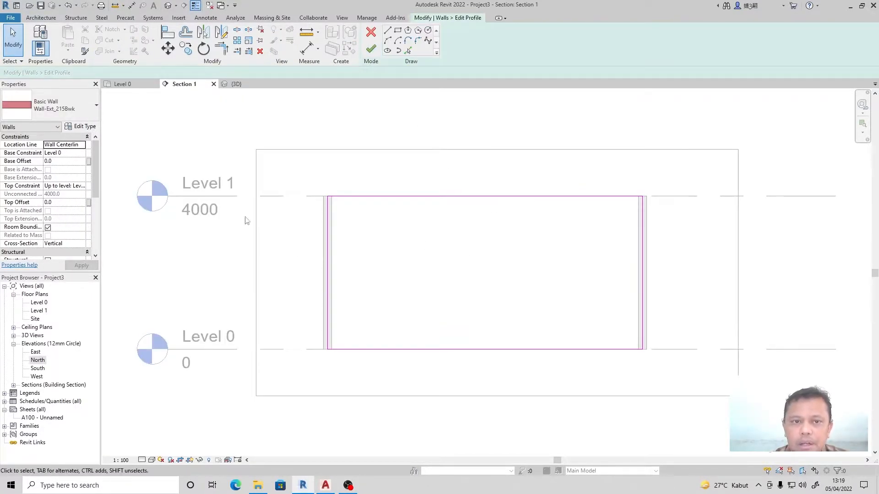
pyautogui.click(179, 18)
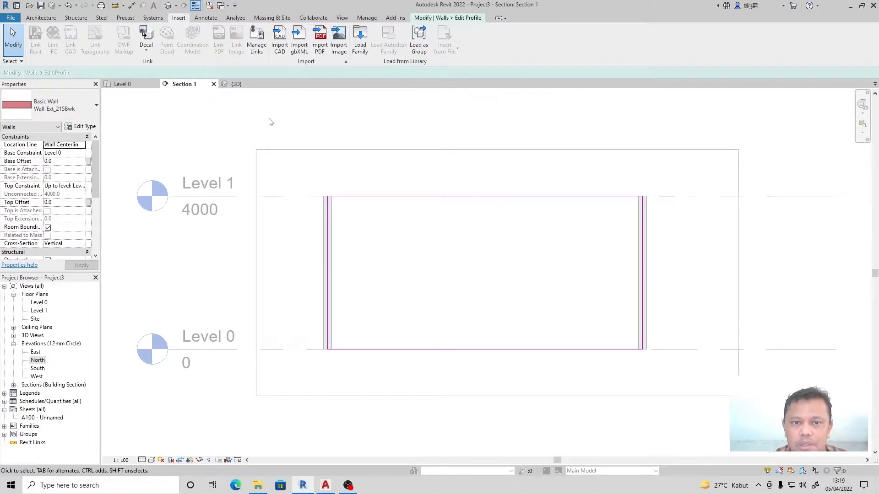
pyautogui.click(279, 41)
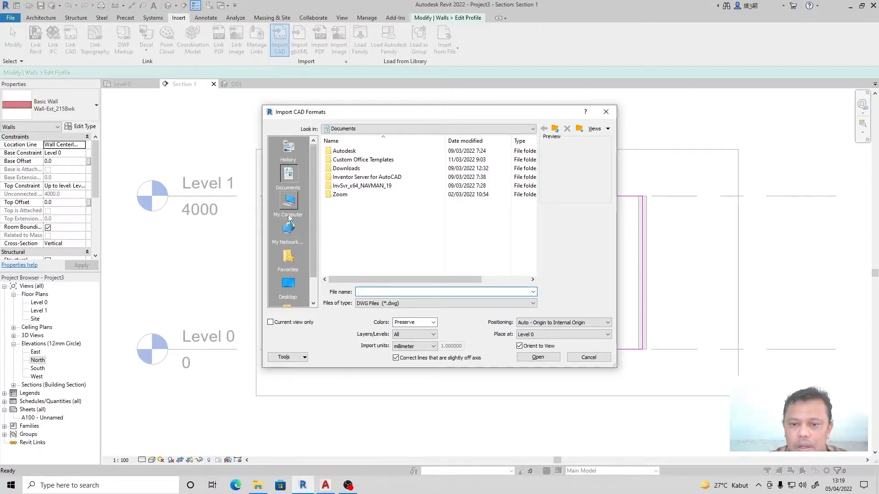
pyautogui.doubleClick(337, 169)
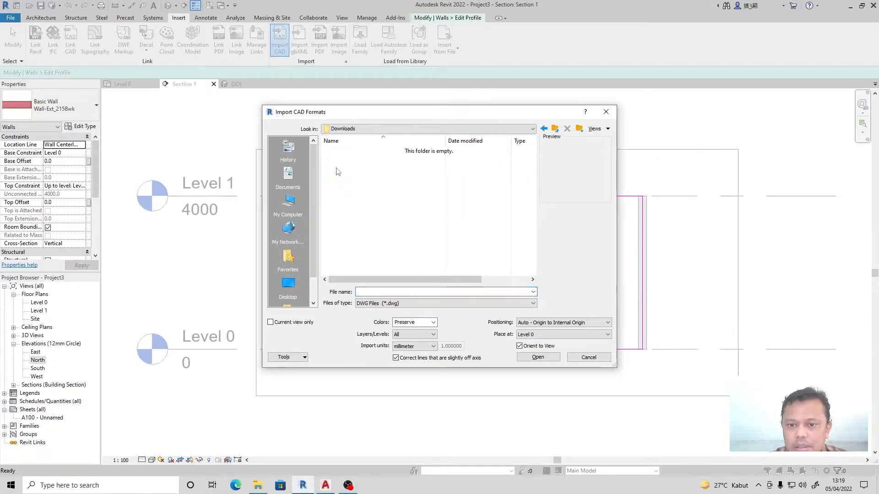
pyautogui.click(288, 203)
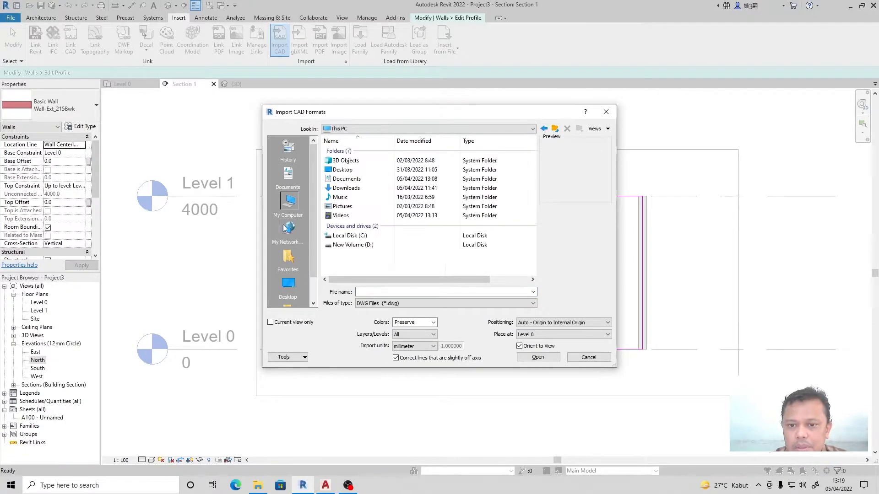
pyautogui.scroll(-1, 293, 226)
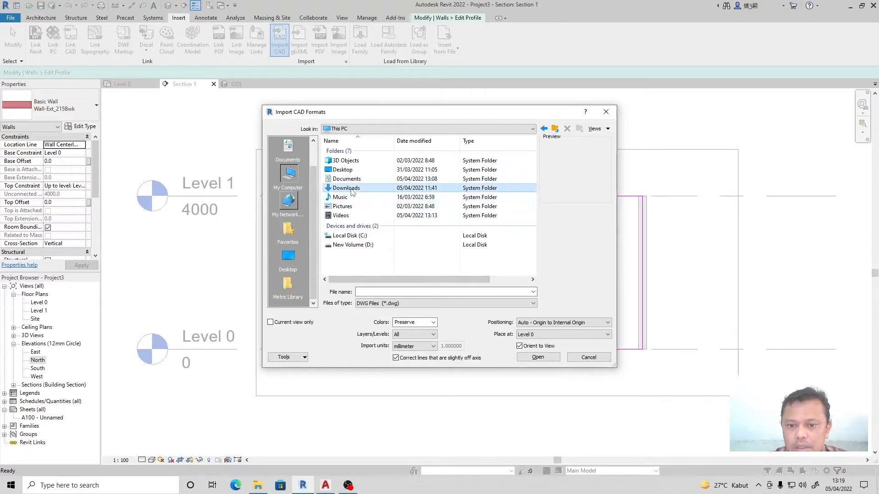
pyautogui.doubleClick(351, 192)
# Preview the jali DWG drawings in the Downloads folder and choose jali3.dwg for import
pyautogui.click(348, 199)
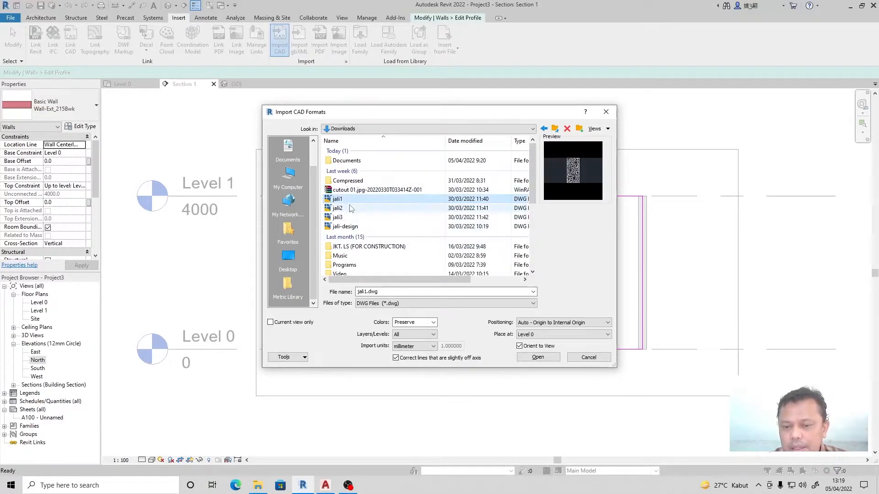
pyautogui.click(336, 210)
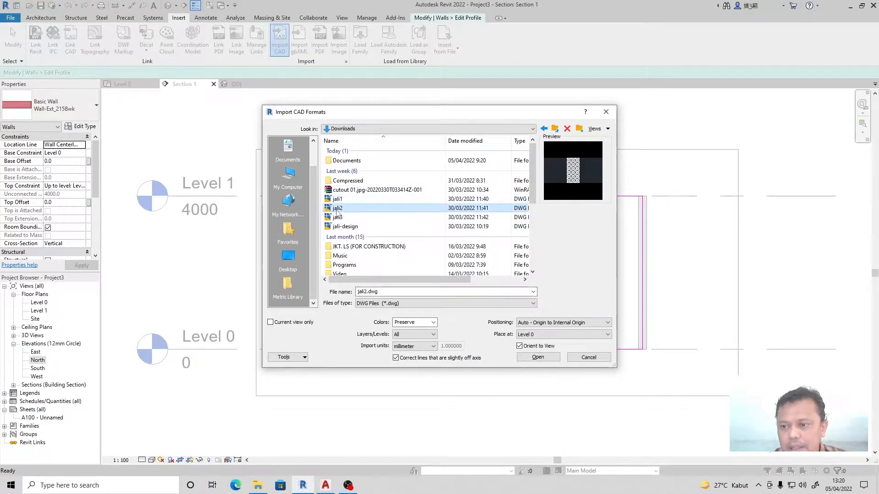
pyautogui.click(338, 217)
pyautogui.scroll(-5, 384, 204)
pyautogui.scroll(5, 392, 205)
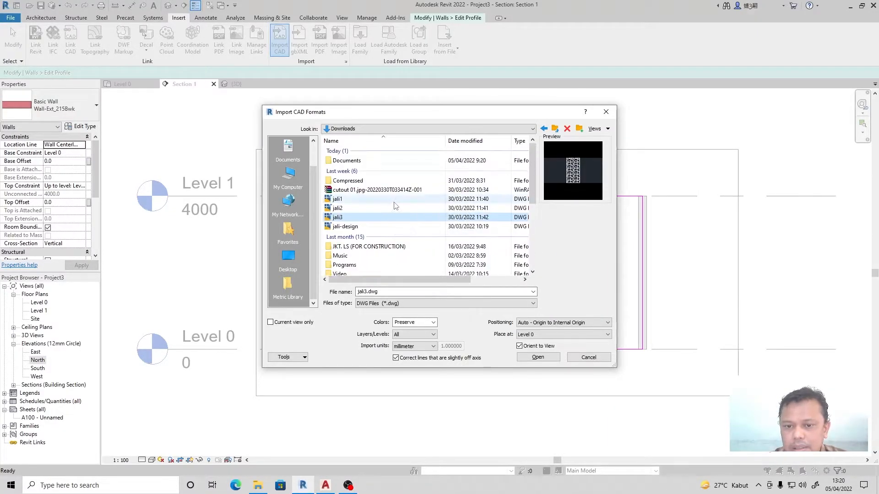
pyautogui.click(352, 226)
pyautogui.click(337, 219)
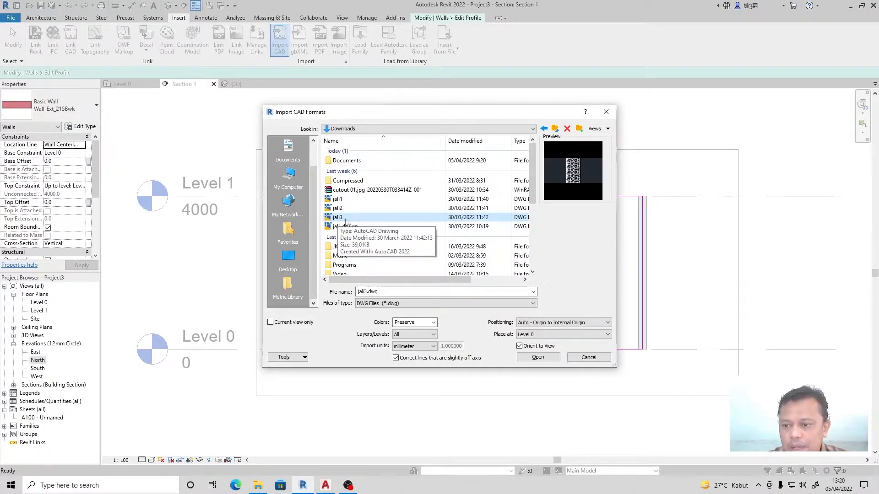
# Import jali3.dwg with Manual - Center positioning and place it on the wall profile's bottom edge, right of centre
pyautogui.click(583, 324)
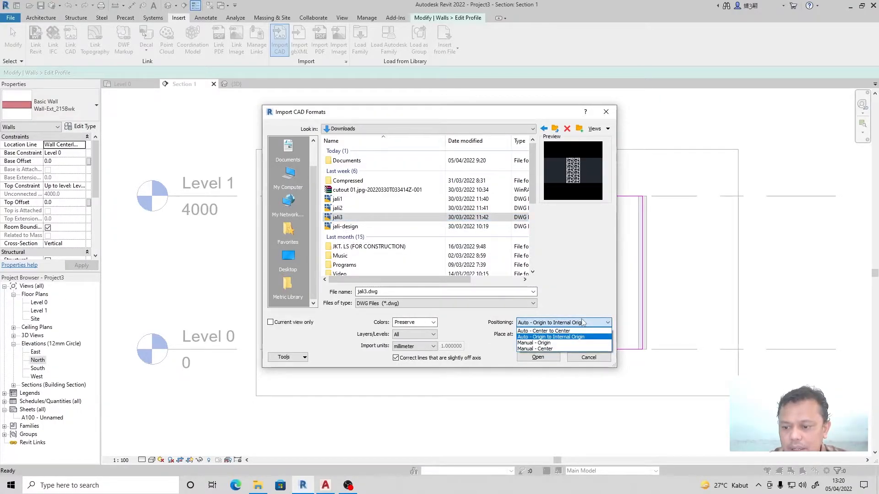
pyautogui.click(526, 350)
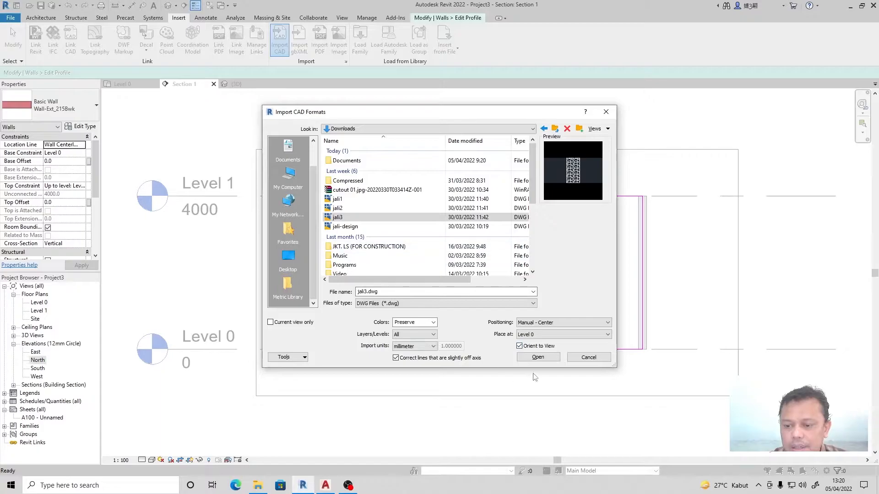
pyautogui.click(556, 323)
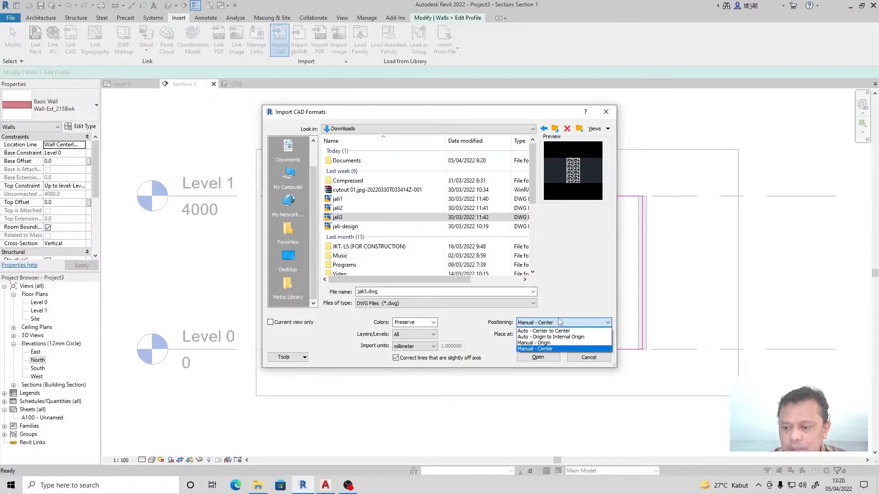
pyautogui.click(558, 323)
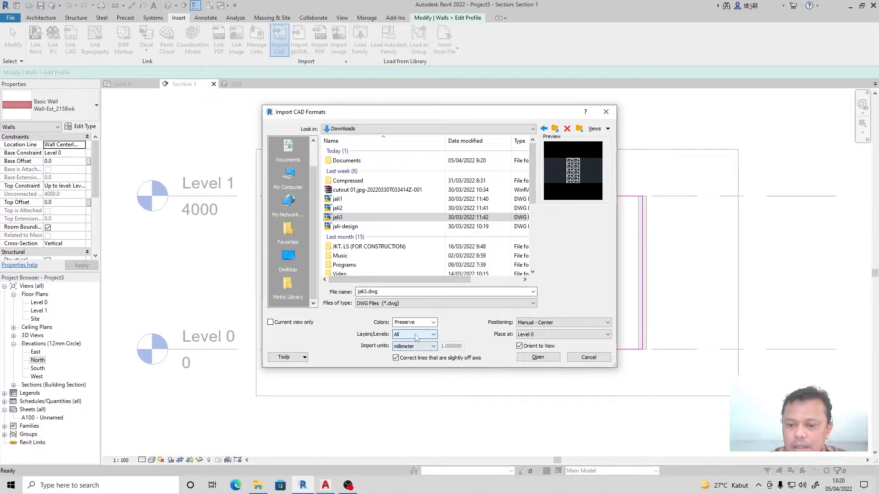
pyautogui.click(538, 357)
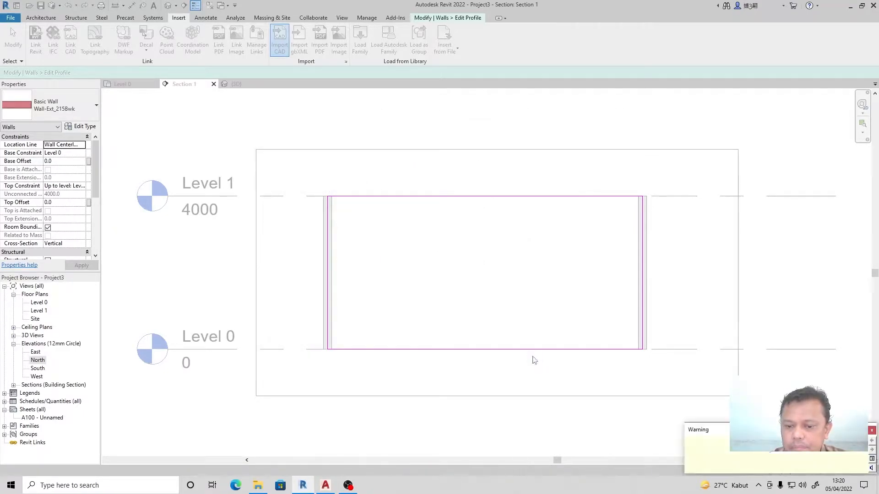
pyautogui.click(532, 357)
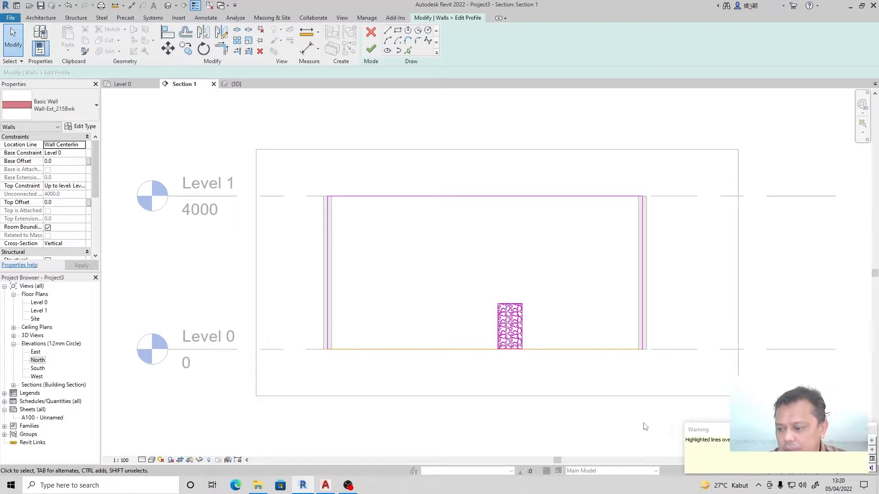
# Try to move the imported jali pattern by its bottom midpoint up and left, clear of the wall profile's bottom edge
pyautogui.scroll(2, 595, 370)
pyautogui.moveTo(413, 247); pyautogui.dragTo(537, 376)
pyautogui.scroll(-2, 503, 289)
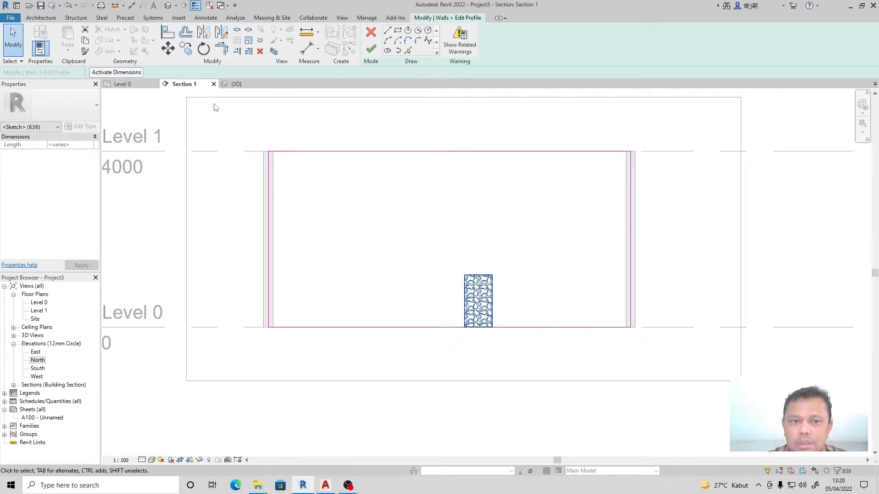
pyautogui.click(168, 48)
pyautogui.scroll(3, 476, 327)
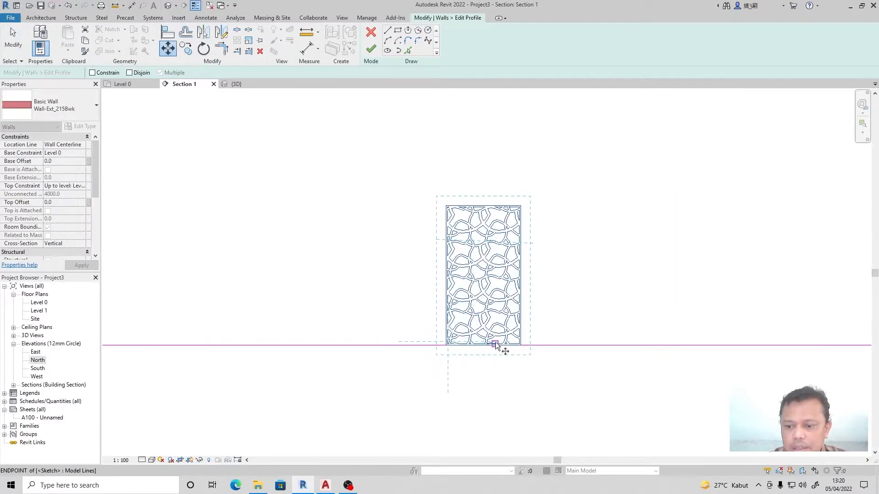
pyautogui.scroll(2, 485, 351)
pyautogui.click(485, 345)
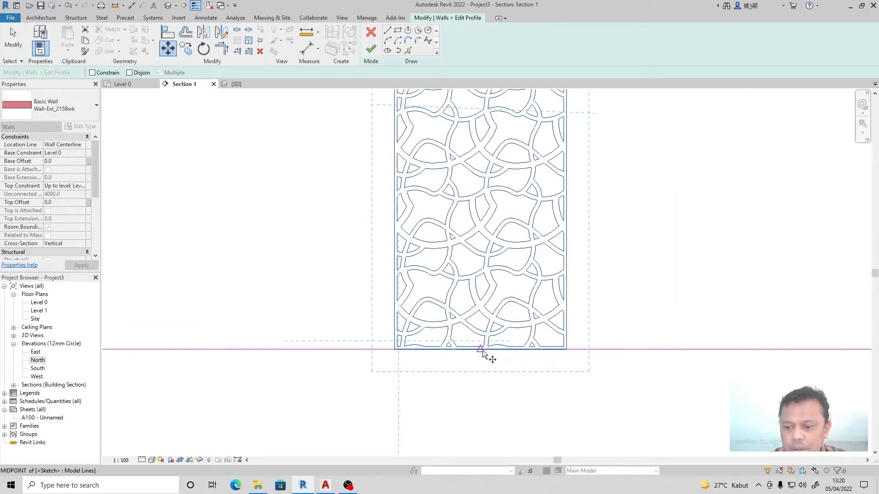
pyautogui.scroll(-3, 484, 348)
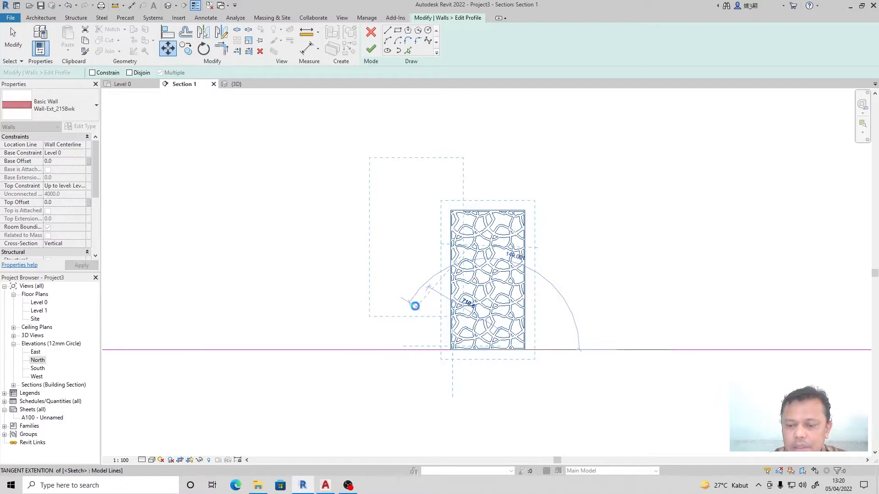
pyautogui.click(429, 310)
pyautogui.scroll(-2, 434, 319)
pyautogui.scroll(2, 435, 319)
pyautogui.scroll(-2, 367, 365)
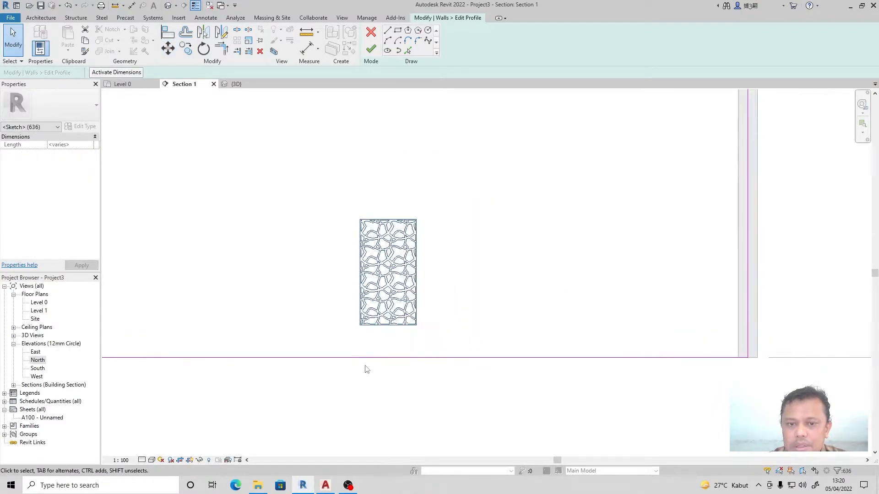
# Try to scale the jali pattern numerically by a factor of 2.5 about its bottom edge
pyautogui.click(249, 42)
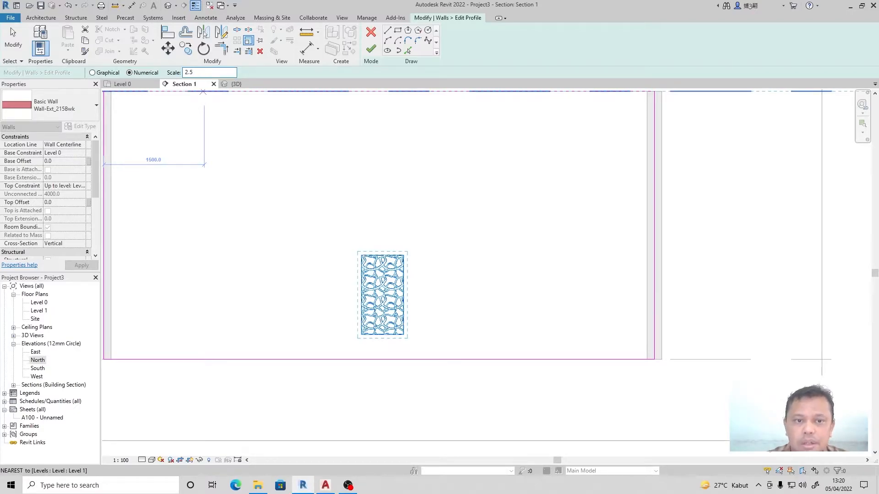
pyautogui.scroll(5, 380, 330)
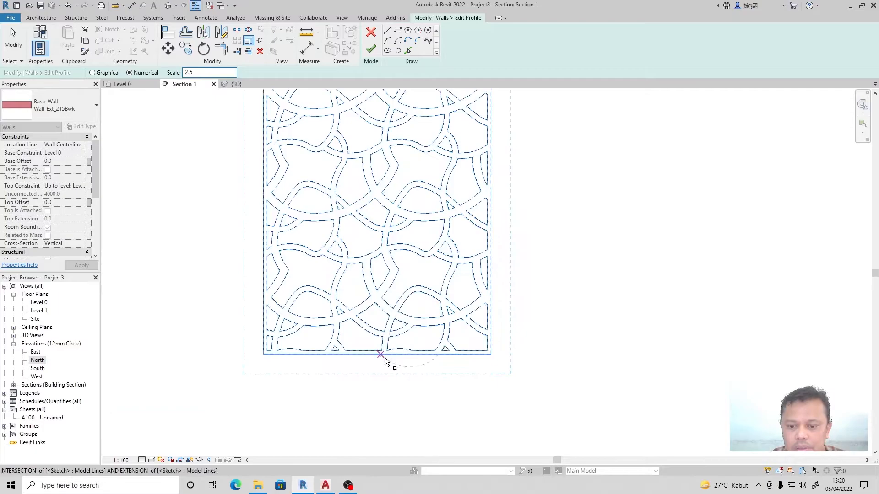
pyautogui.click(378, 357)
pyautogui.scroll(-4, 392, 339)
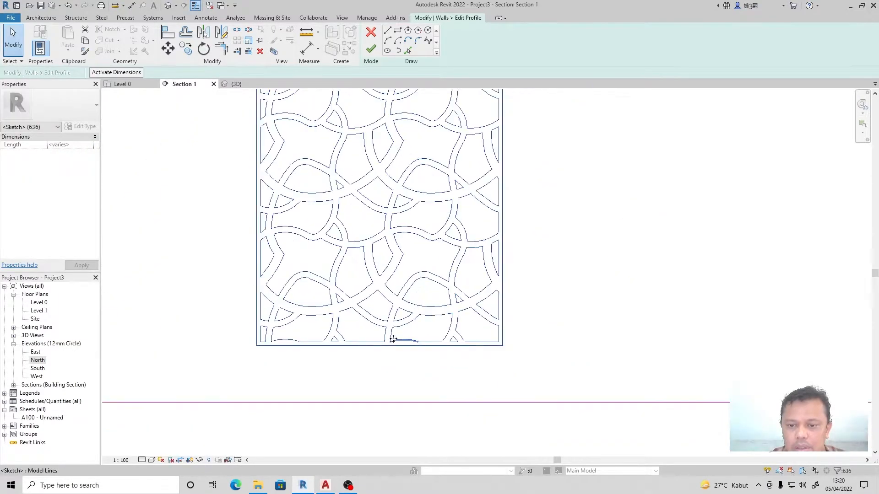
pyautogui.scroll(-2, 390, 336)
pyautogui.scroll(3, 389, 334)
pyautogui.scroll(-2, 389, 334)
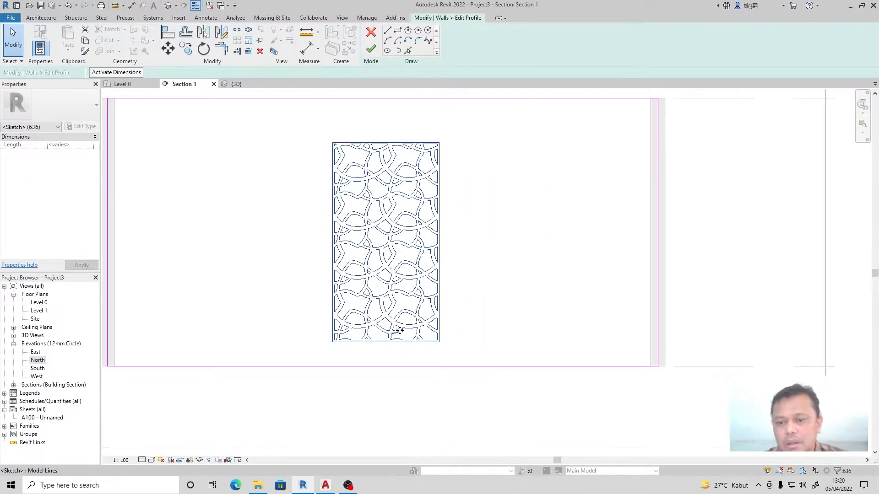
# Undo the jali pattern's last scaling and move
pyautogui.press('Escape')
pyautogui.scroll(2, 385, 310)
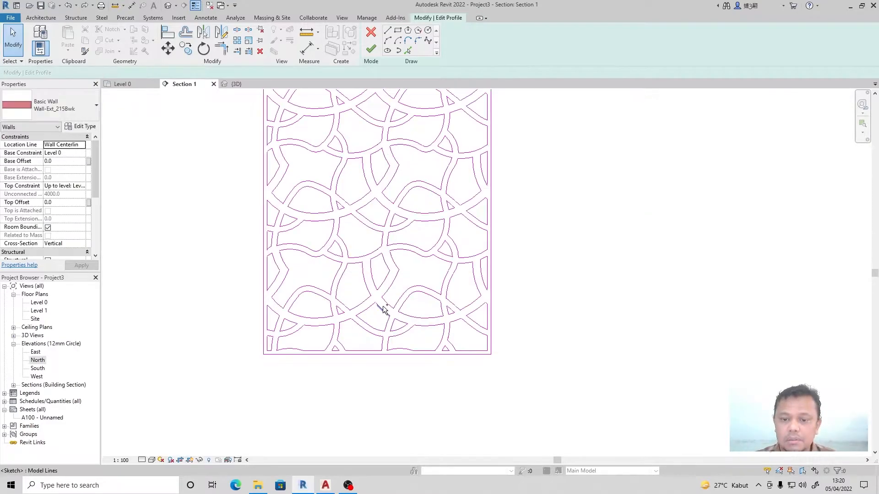
pyautogui.scroll(-3, 385, 311)
# Move the whole jali pattern up and left so it sits clear of the wall profile's bottom edge
pyautogui.moveTo(418, 183); pyautogui.dragTo(557, 419)
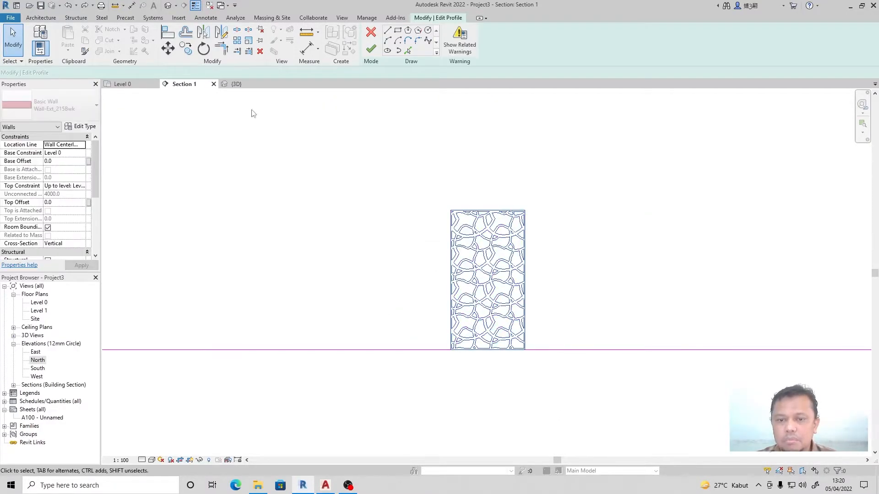
pyautogui.click(168, 48)
pyautogui.click(564, 320)
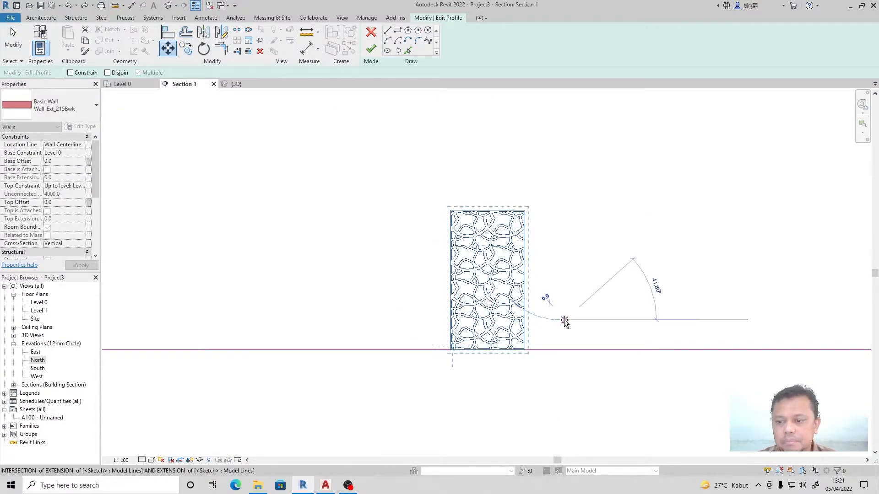
pyautogui.click(493, 275)
pyautogui.moveTo(550, 231); pyautogui.dragTo(504, 277, button='middle')
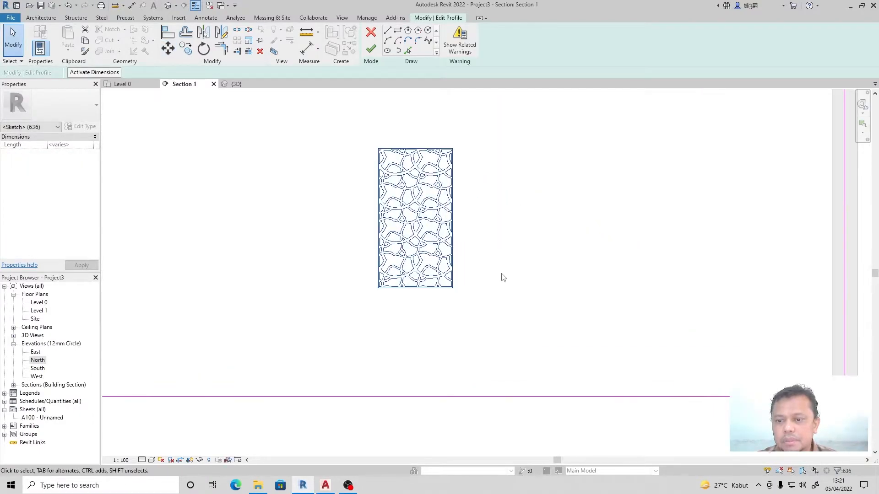
# Scale the jali pattern numerically by a factor of 3 about its bottom edge's midpoint
pyautogui.click(222, 48)
pyautogui.click(107, 72)
pyautogui.write('3')
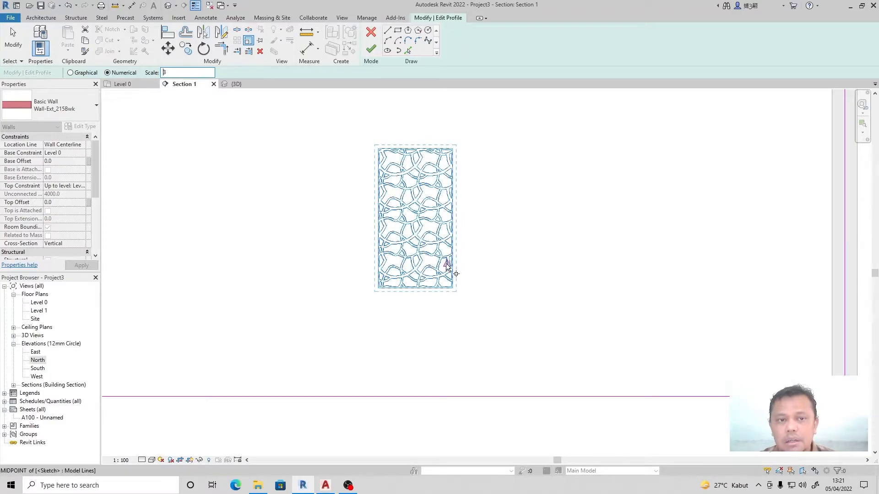
pyautogui.scroll(5, 404, 276)
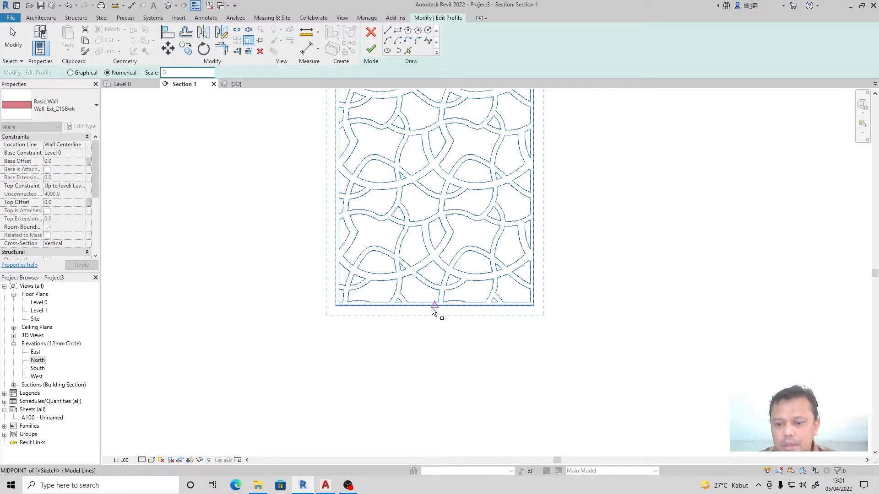
pyautogui.click(433, 310)
pyautogui.scroll(-5, 400, 323)
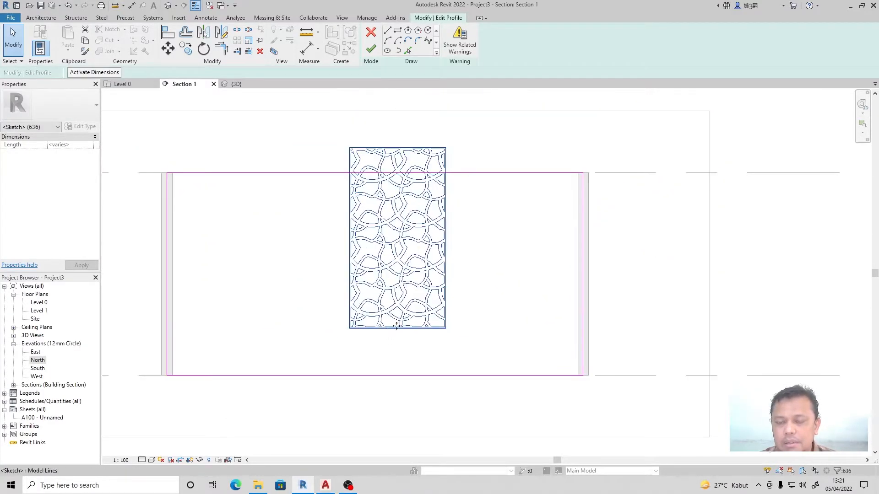
# Move the scaled jali pattern by its bottom midpoint onto the midpoint of the wall profile's bottom edge
pyautogui.moveTo(314, 128)
pyautogui.mouseDown()
pyautogui.moveTo(514, 359)
pyautogui.moveTo(494, 341)
pyautogui.mouseUp()
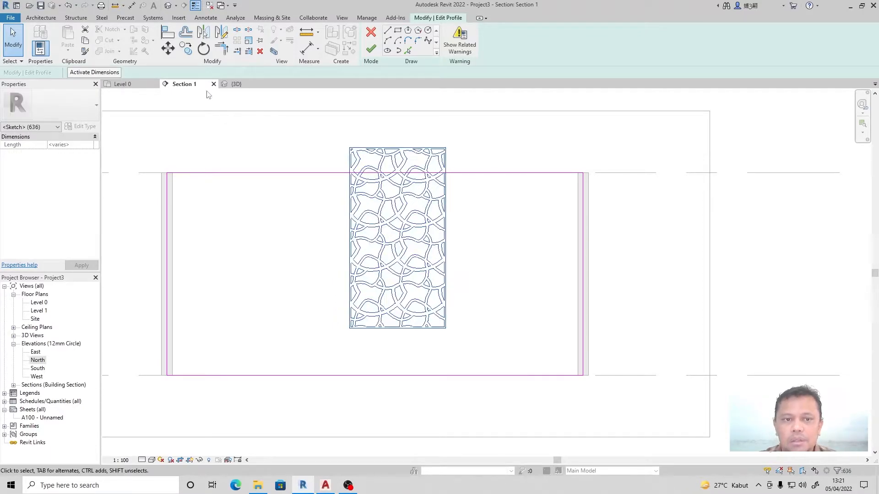
pyautogui.click(170, 54)
pyautogui.scroll(4, 412, 344)
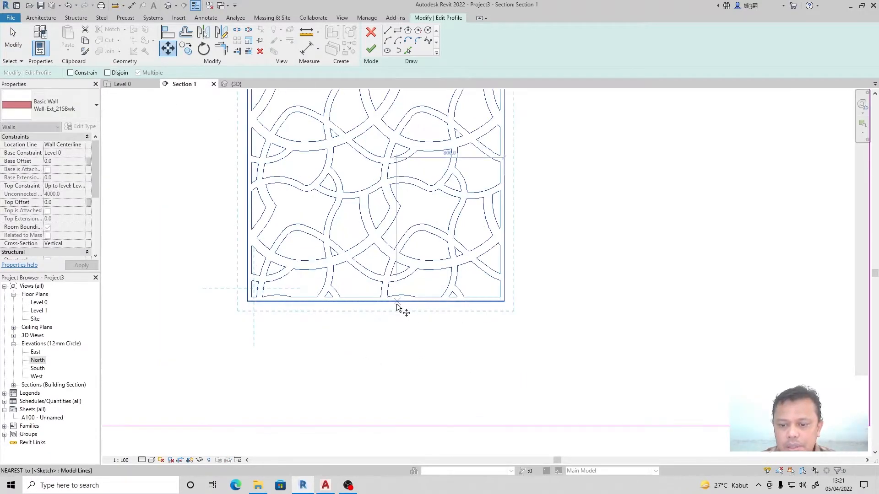
pyautogui.click(376, 302)
pyautogui.scroll(-3, 375, 304)
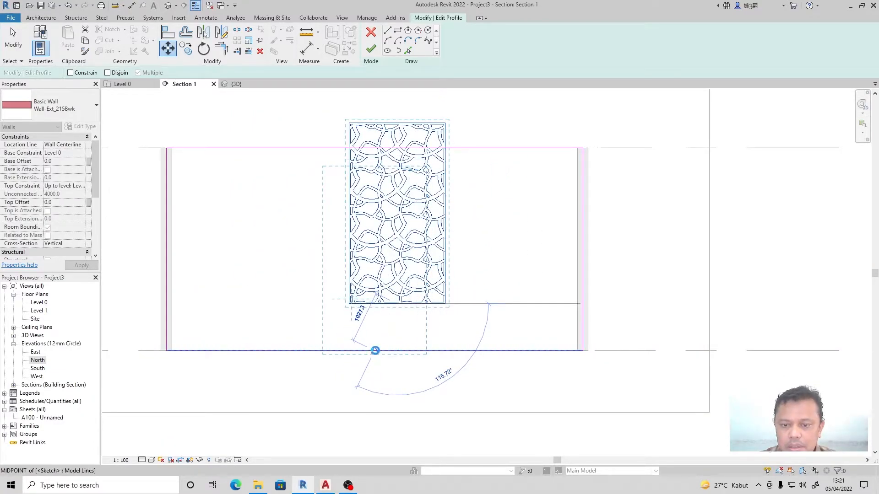
pyautogui.click(375, 351)
pyautogui.click(453, 310)
# Move the centred jali pattern vertically up about 200 mm above the wall profile's bottom edge
pyautogui.moveTo(289, 118); pyautogui.dragTo(330, 177)
pyautogui.moveTo(352, 207)
pyautogui.mouseDown()
pyautogui.moveTo(473, 379)
pyautogui.moveTo(454, 361)
pyautogui.mouseUp()
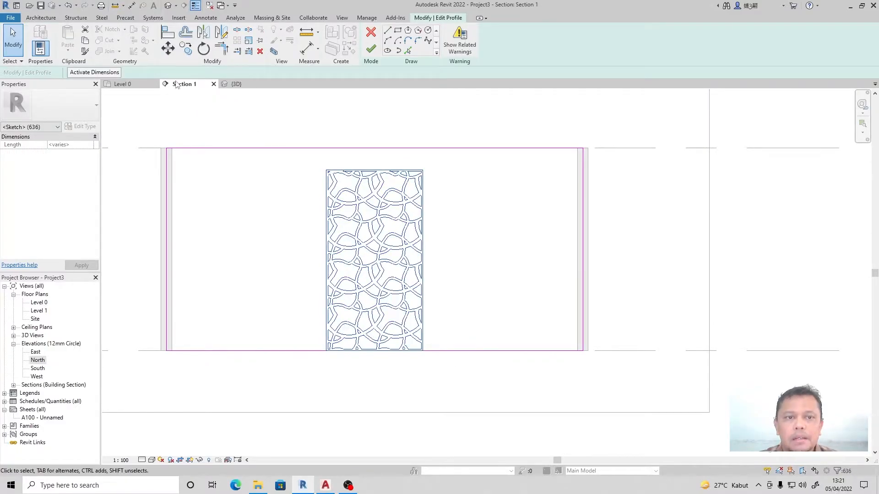
pyautogui.click(168, 49)
pyautogui.click(482, 264)
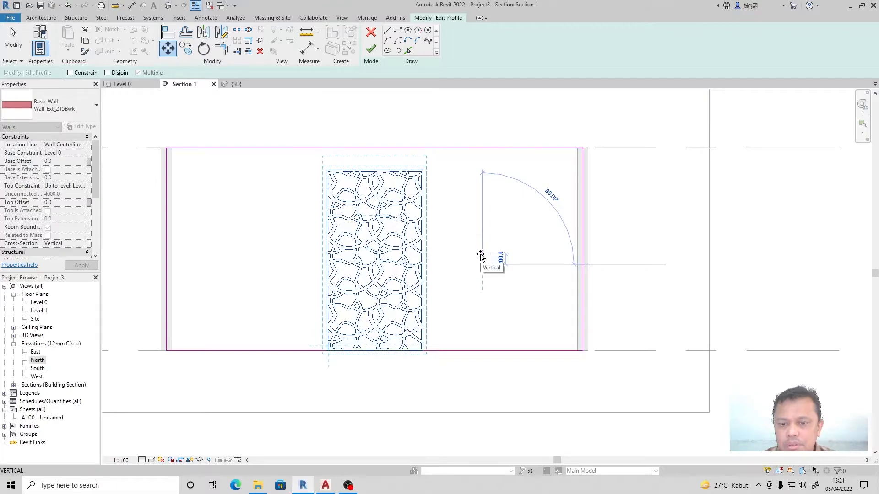
pyautogui.click(481, 255)
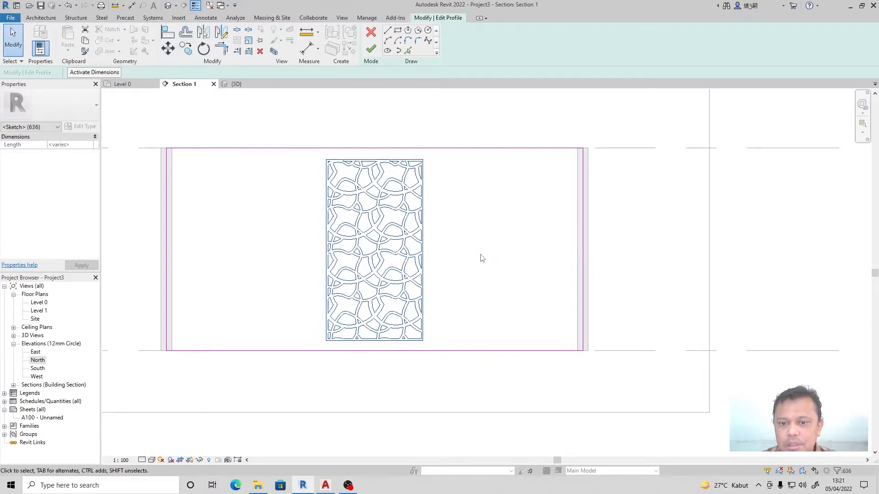
pyautogui.click(382, 377)
# Delete the bottom and left lines of the jali pattern's outer frame
pyautogui.scroll(4, 365, 365)
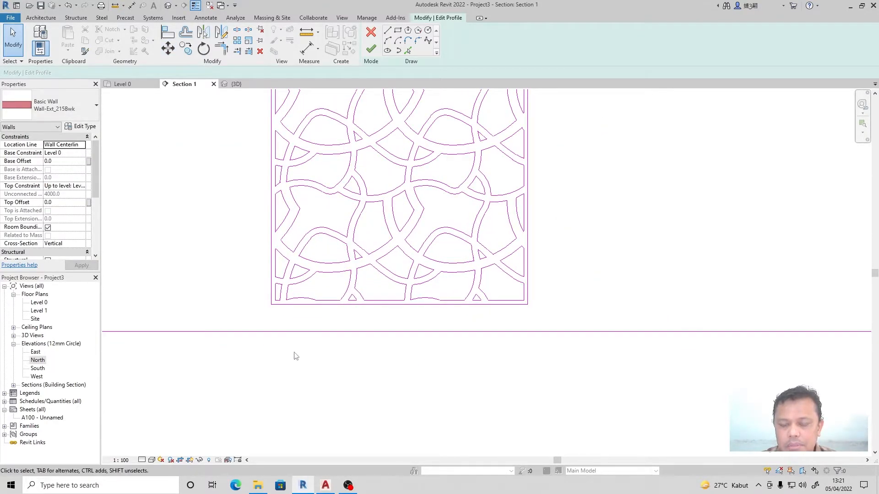
pyautogui.scroll(2, 254, 326)
pyautogui.click(316, 293)
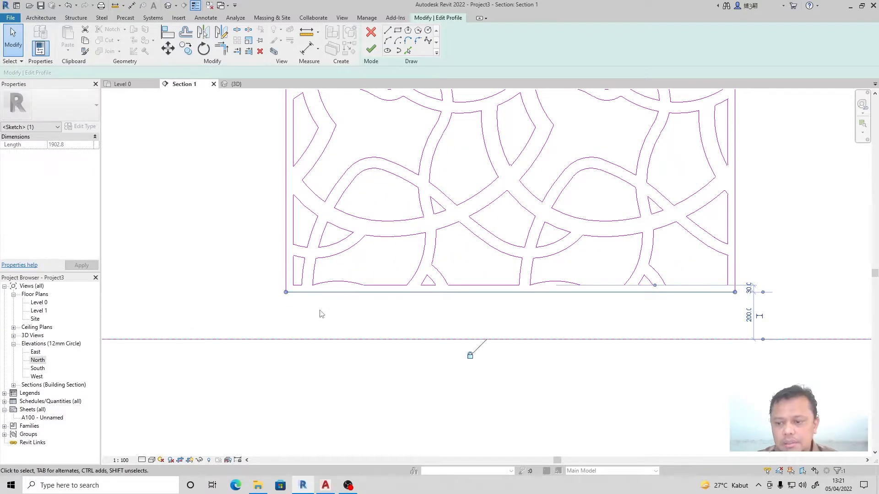
pyautogui.press('Escape')
pyautogui.click(285, 215)
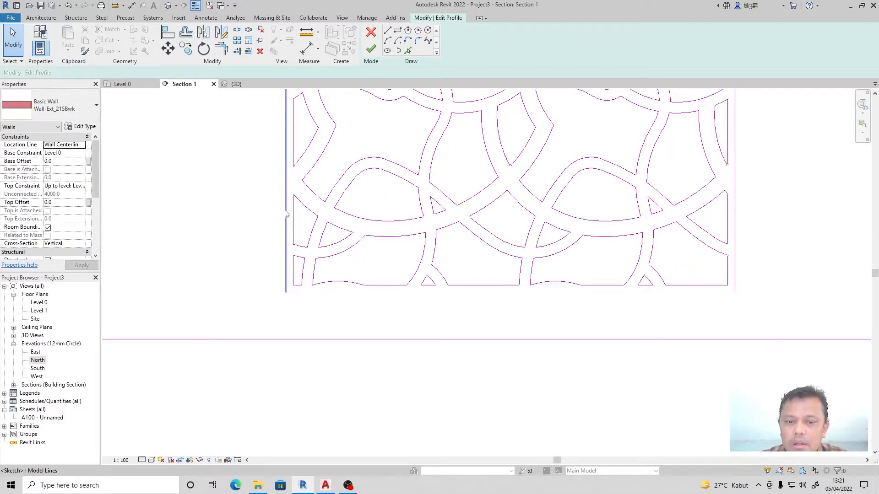
pyautogui.press('Escape')
pyautogui.scroll(-2, 370, 315)
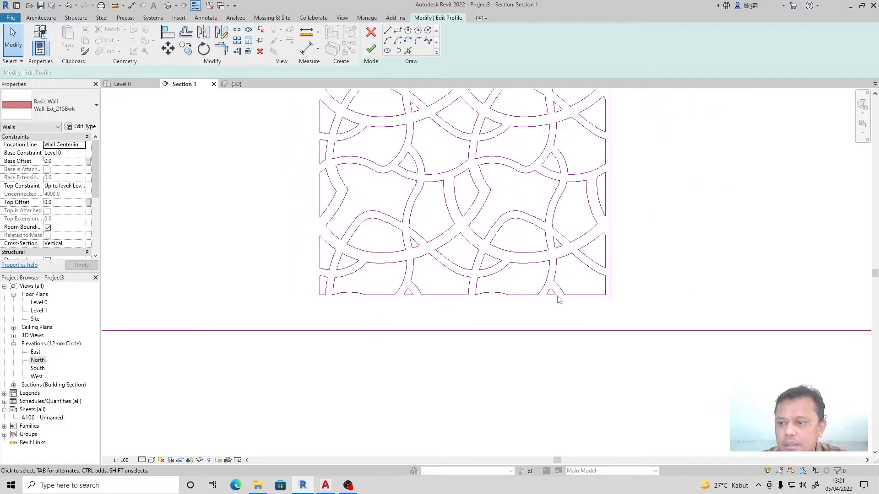
# Delete the right and top lines of the jali pattern's outer frame
pyautogui.click(610, 245)
pyautogui.press('Escape')
pyautogui.scroll(-2, 616, 293)
pyautogui.scroll(-3, 521, 315)
pyautogui.scroll(3, 573, 130)
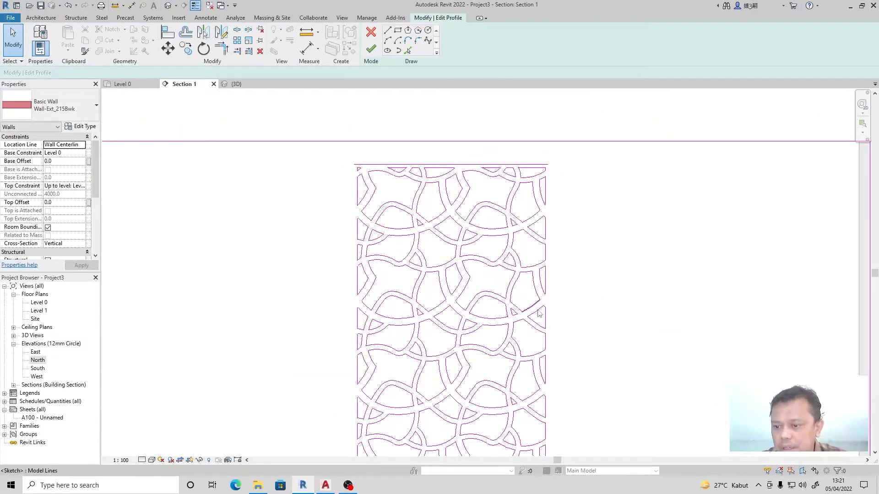
pyautogui.scroll(2, 486, 149)
pyautogui.click(429, 173)
pyautogui.press('Escape')
pyautogui.scroll(-5, 429, 173)
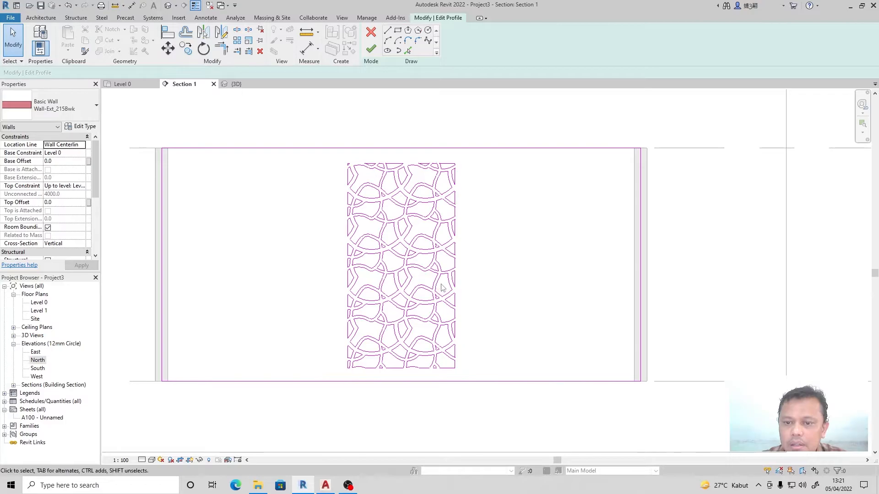
# Copy the frameless jali pattern once to each side of the central panel with Multiple enabled, and try to finish the wall profile
pyautogui.moveTo(334, 133)
pyautogui.mouseDown()
pyautogui.moveTo(485, 355)
pyautogui.moveTo(504, 409)
pyautogui.mouseUp()
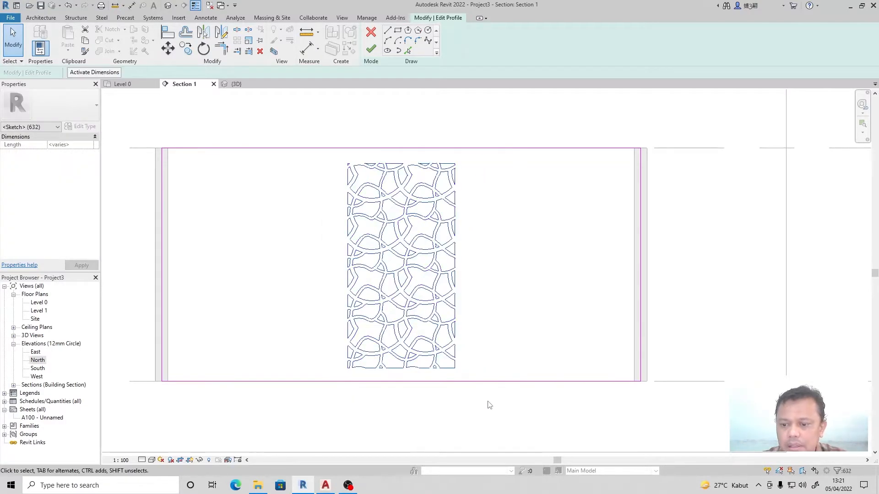
pyautogui.click(186, 48)
pyautogui.click(402, 387)
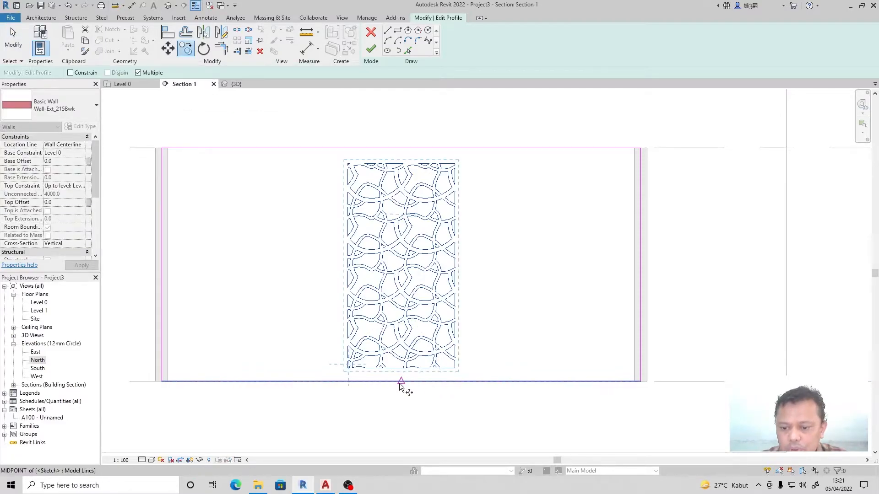
pyautogui.click(545, 383)
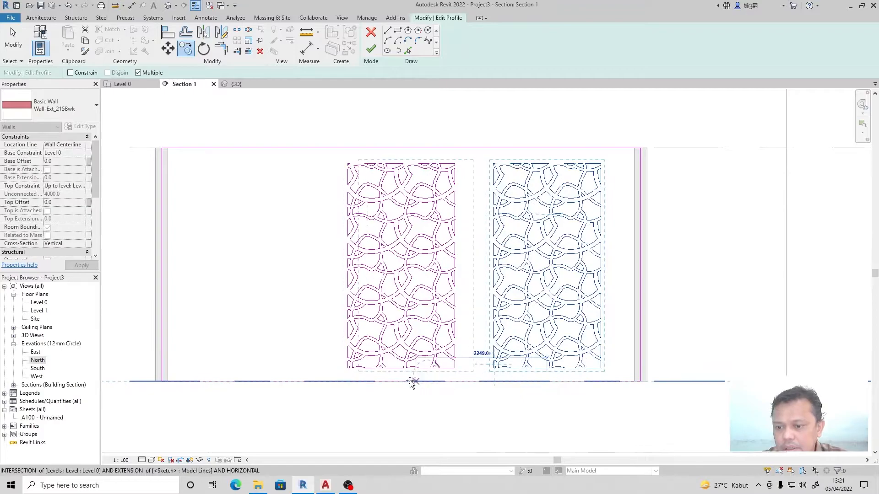
pyautogui.click(252, 385)
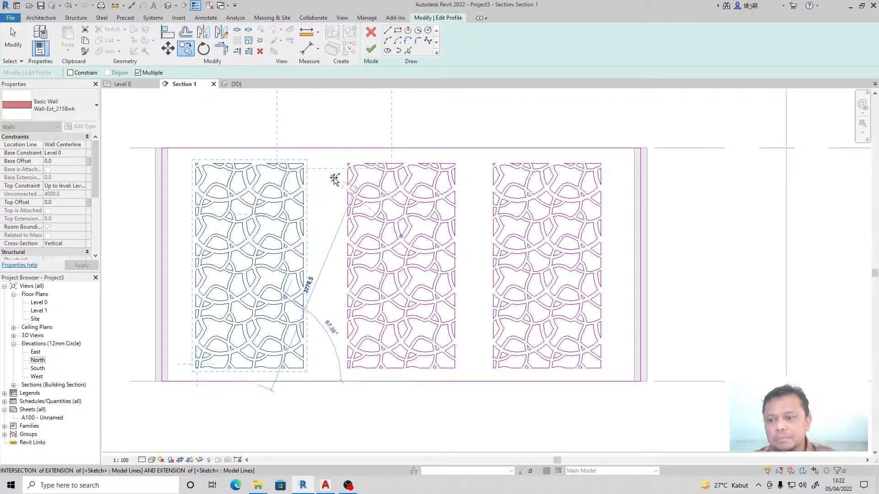
pyautogui.press('Escape')
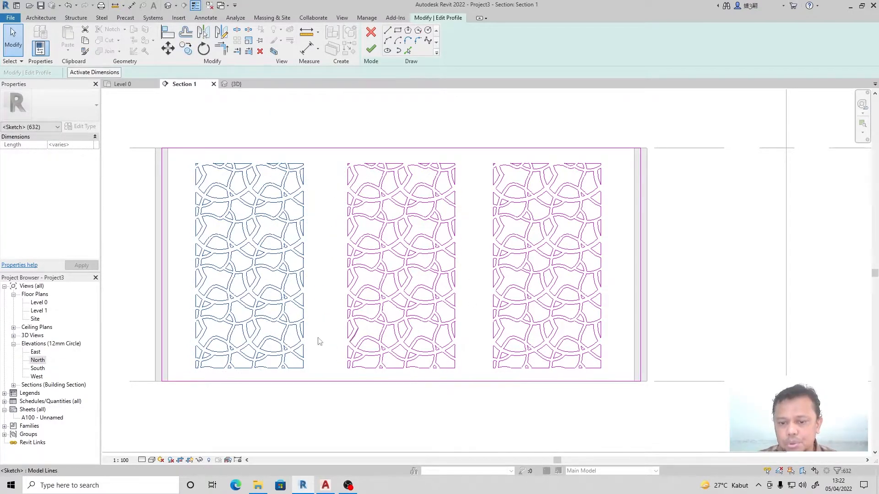
pyautogui.click(323, 309)
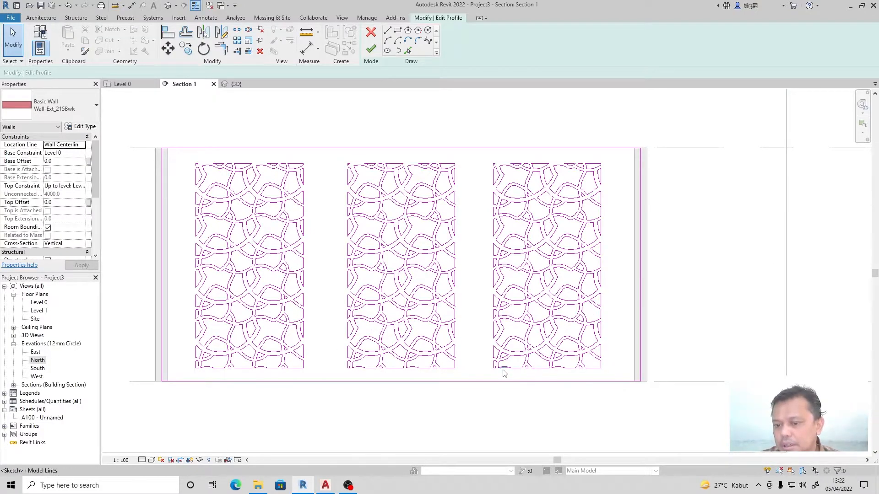
pyautogui.click(372, 50)
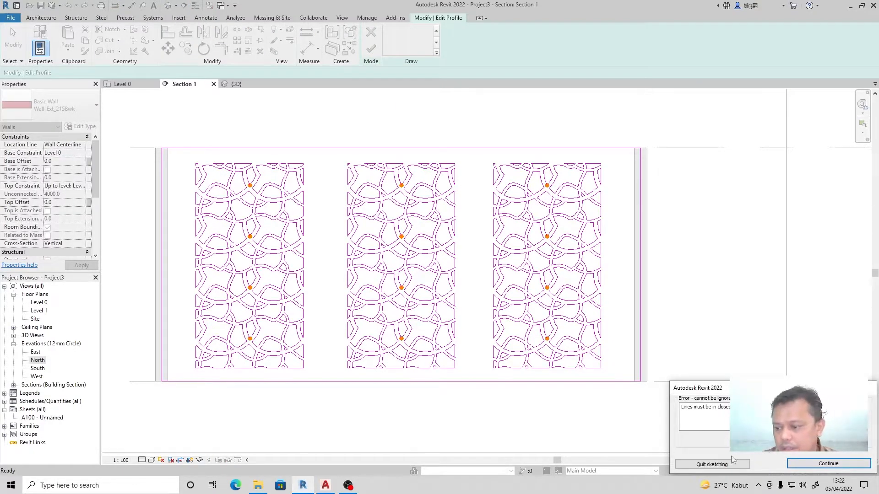
# Continue the sketch, delete the short stray segment at the left jali panel's lowest open junction, and trim its two curves to a corner
pyautogui.click(828, 464)
pyautogui.scroll(10, 237, 334)
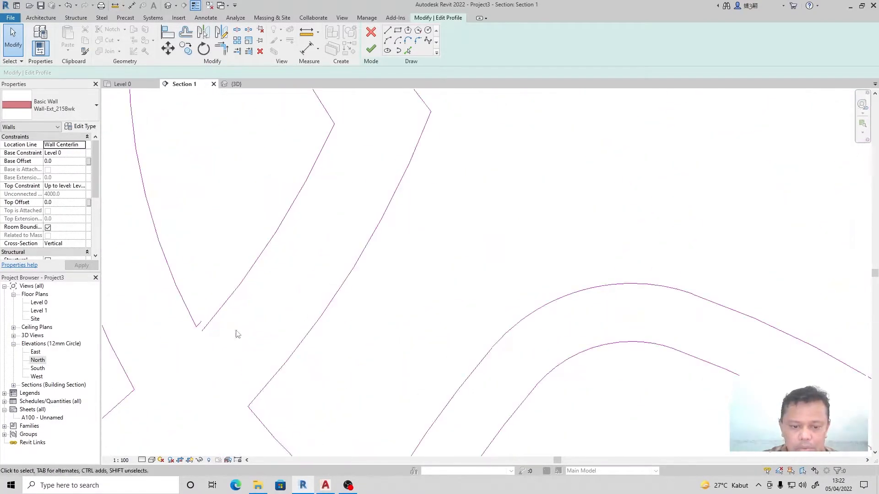
pyautogui.scroll(3, 220, 323)
pyautogui.click(224, 337)
pyautogui.press('Delete')
pyautogui.click(218, 50)
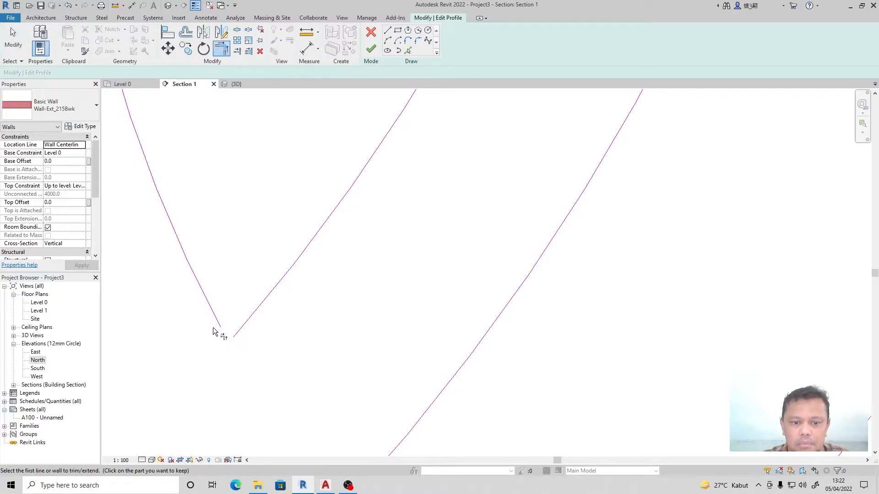
pyautogui.click(221, 325)
pyautogui.scroll(-6, 274, 377)
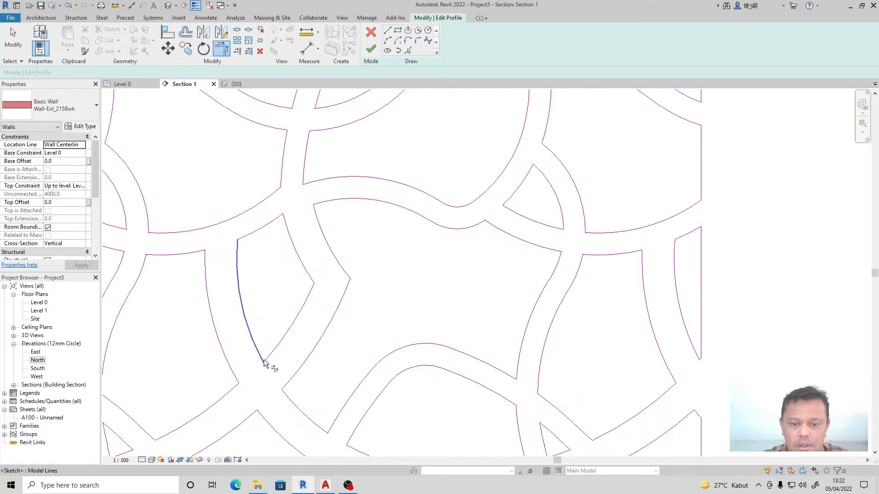
# Trim the two curves at the left panel's second-lowest open junction to a corner and delete the leftover short segment
pyautogui.scroll(5, 281, 243)
pyautogui.scroll(3, 241, 184)
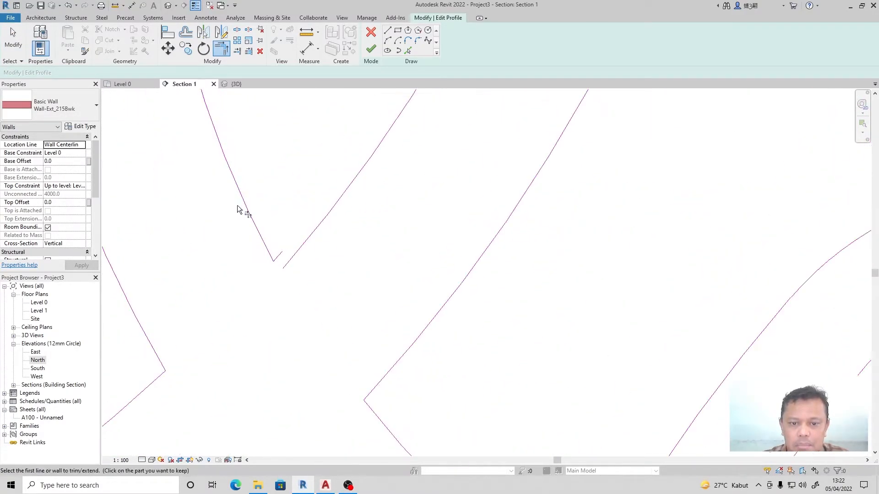
pyautogui.click(295, 272)
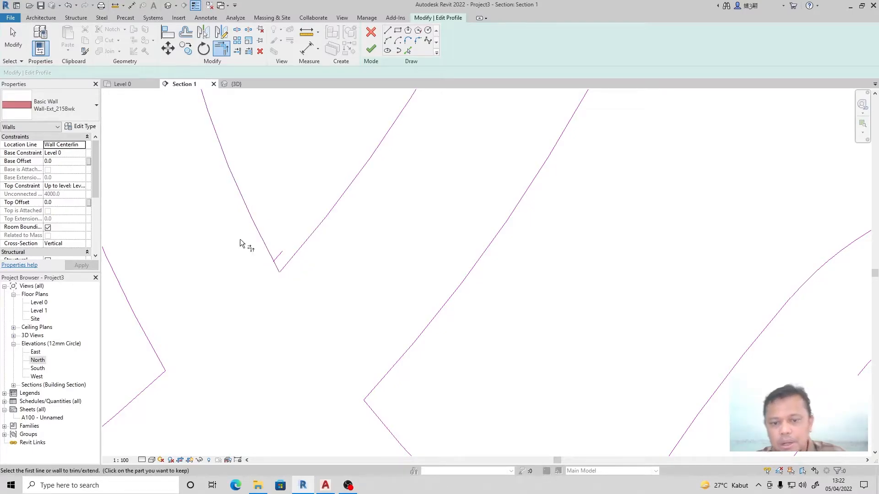
pyautogui.press('Escape')
pyautogui.click(280, 258)
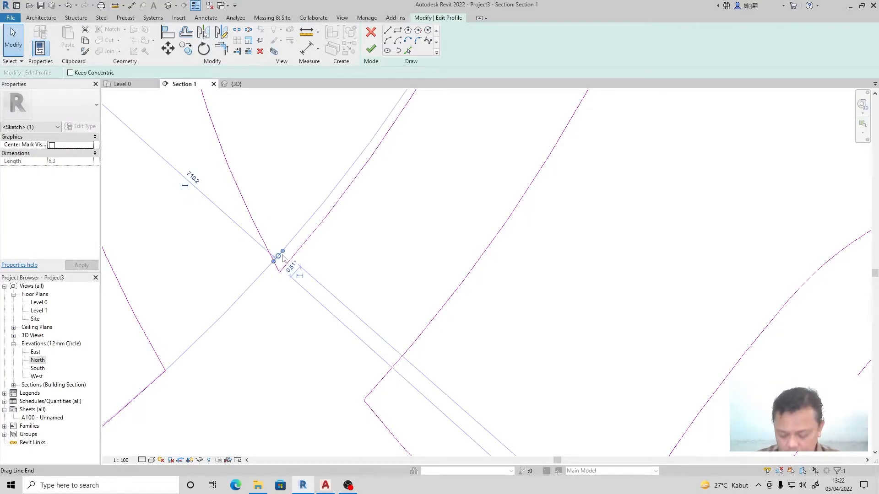
pyautogui.press('Delete')
# Delete the stray segment at the left panel's second-highest open junction and trim the two curves to a corner
pyautogui.scroll(-7, 291, 295)
pyautogui.scroll(4, 288, 143)
pyautogui.scroll(2, 300, 177)
pyautogui.click(295, 223)
pyautogui.press('Delete')
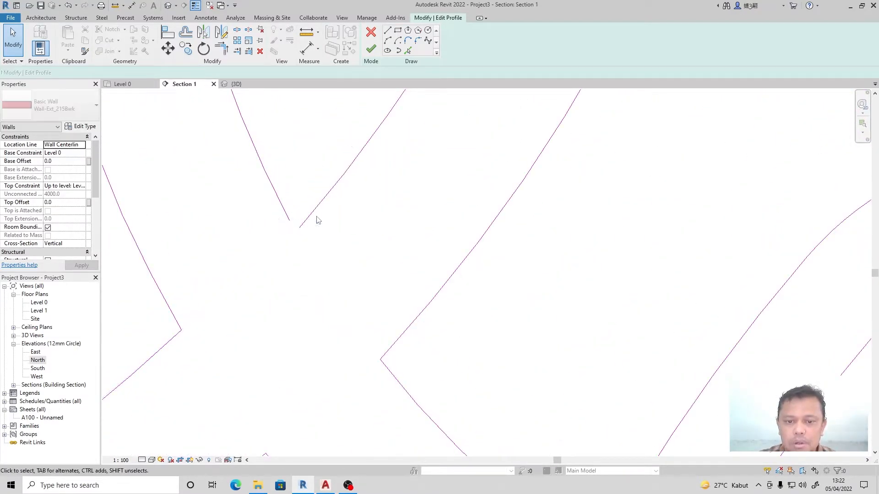
pyautogui.click(222, 48)
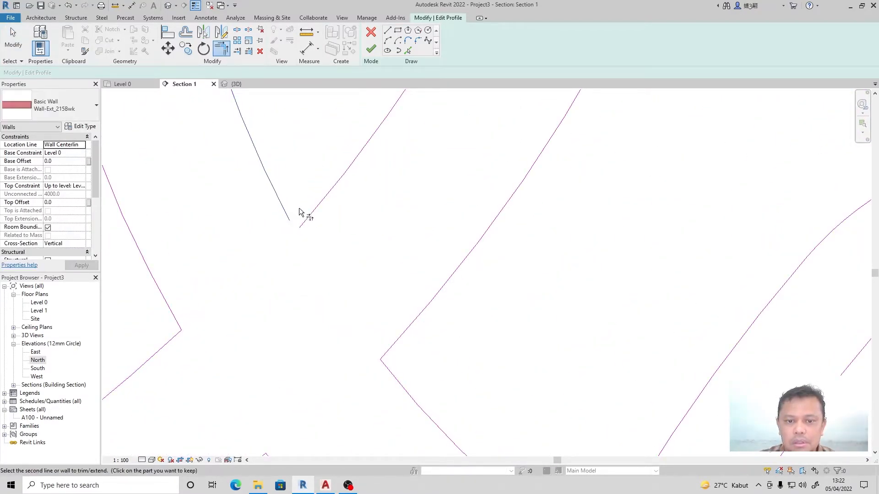
pyautogui.scroll(-2, 306, 283)
# Delete the stray segment at the left panel's uppermost open junction and join the two curves with Trim/Extend to Corner
pyautogui.scroll(-4, 306, 282)
pyautogui.scroll(3, 294, 137)
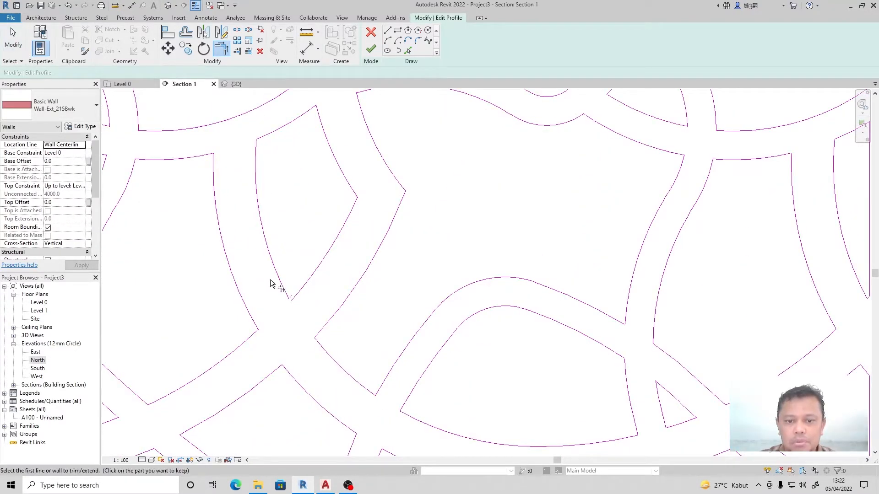
pyautogui.scroll(2, 278, 291)
pyautogui.click(260, 51)
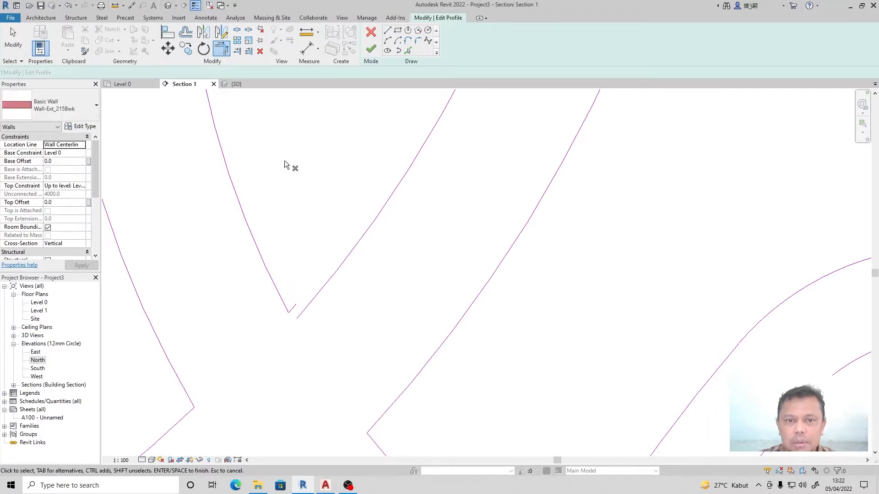
pyautogui.press('Escape')
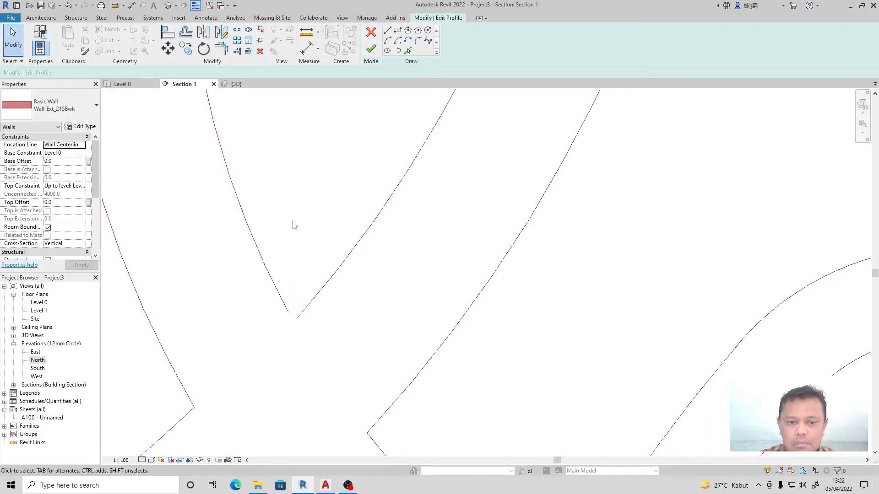
pyautogui.click(221, 48)
pyautogui.click(284, 298)
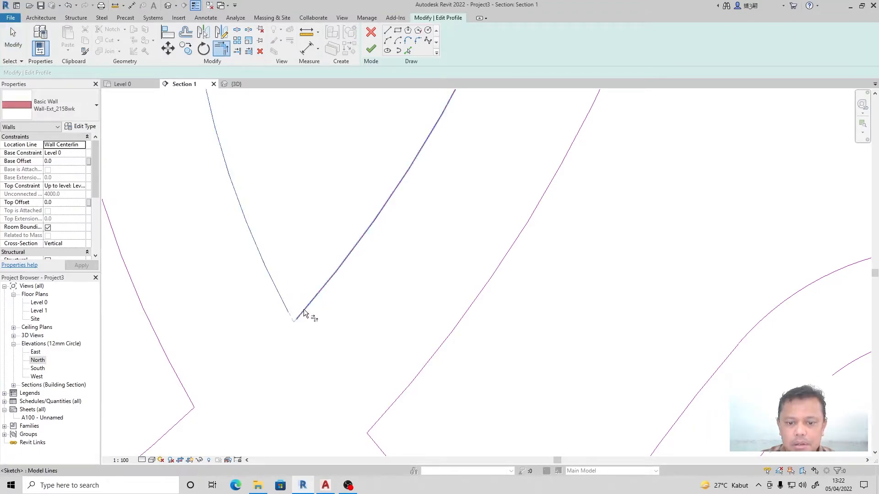
pyautogui.click(306, 290)
pyautogui.scroll(-6, 275, 293)
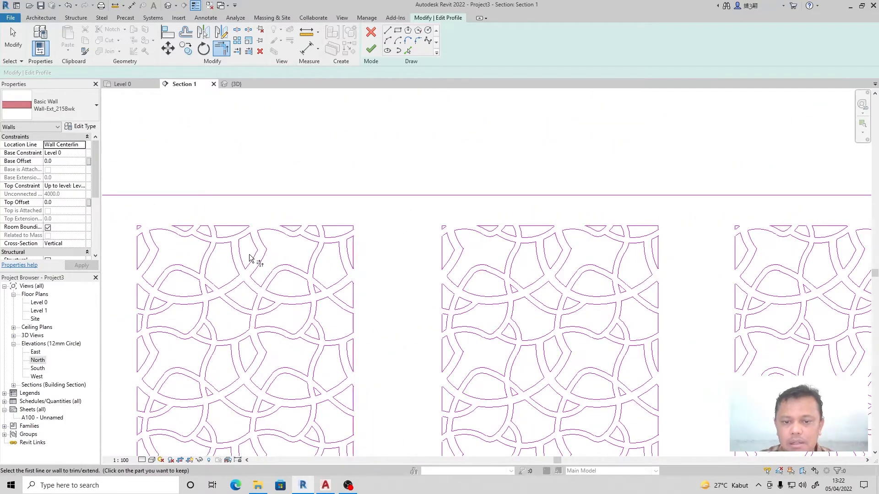
pyautogui.scroll(4, 285, 281)
pyautogui.press('Escape')
# Delete the short stray segment at the central panel's uppermost open junction and trim the two curves to a corner
pyautogui.scroll(-4, 246, 230)
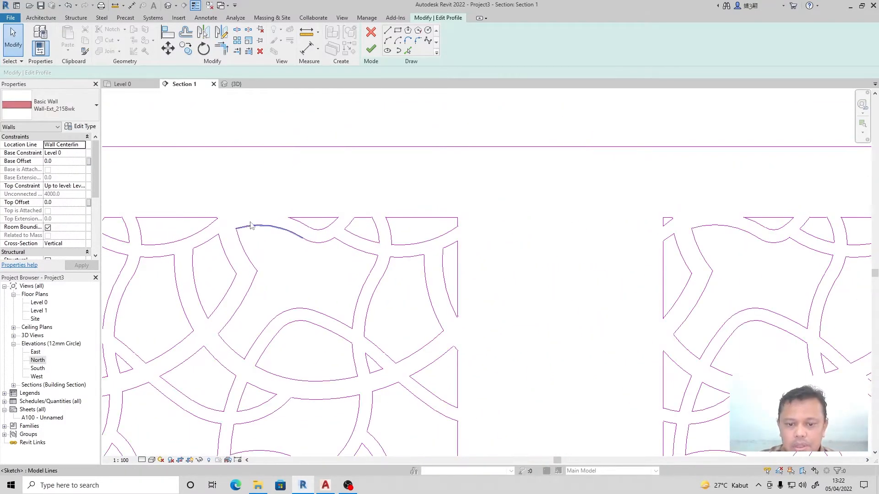
pyautogui.scroll(10, 490, 318)
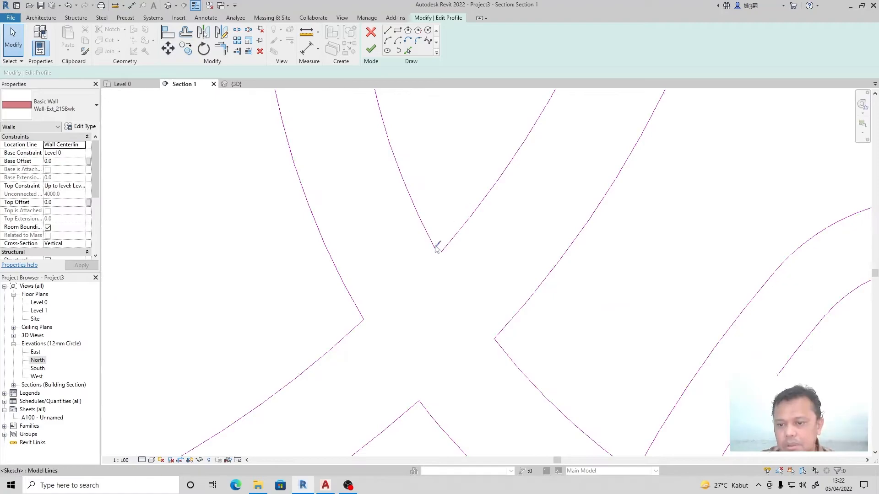
pyautogui.click(438, 246)
pyautogui.click(430, 272)
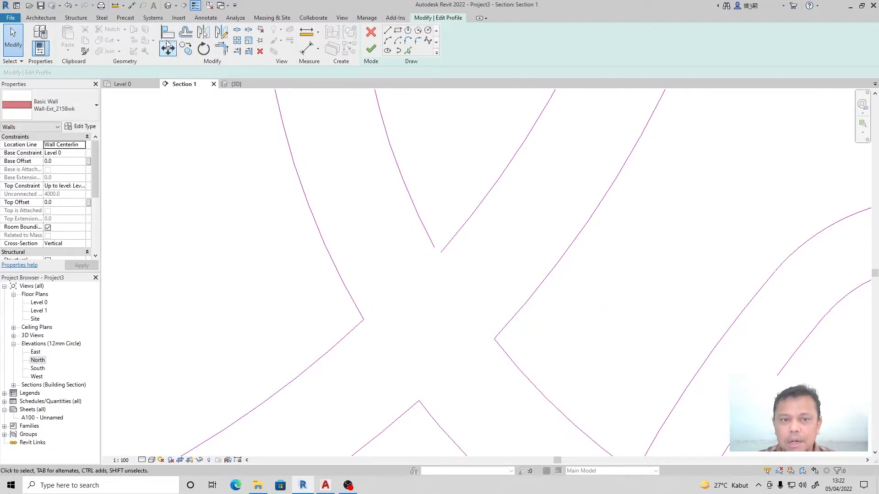
pyautogui.click(221, 48)
pyautogui.click(431, 243)
pyautogui.click(446, 247)
# Remove the stray segment at the central panel's second-highest open junction and trim the two curves to a corner
pyautogui.scroll(-6, 436, 224)
pyautogui.scroll(5, 448, 236)
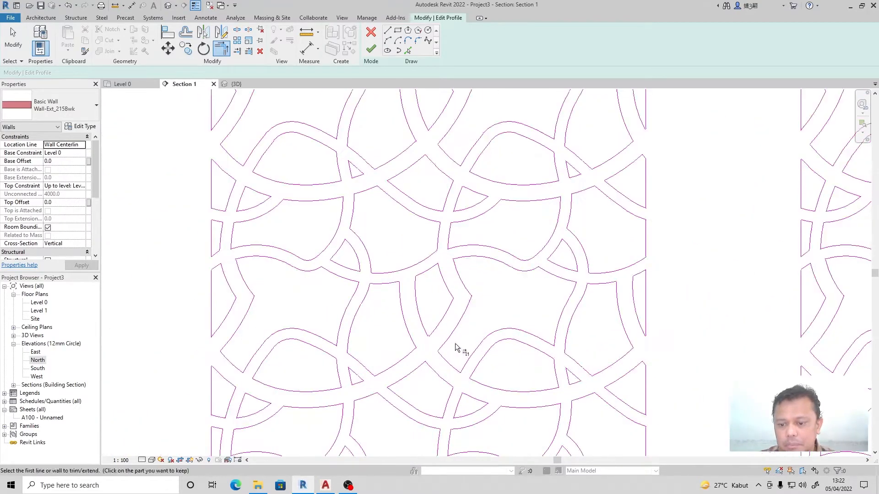
pyautogui.press('Escape')
pyautogui.scroll(3, 414, 338)
pyautogui.click(407, 336)
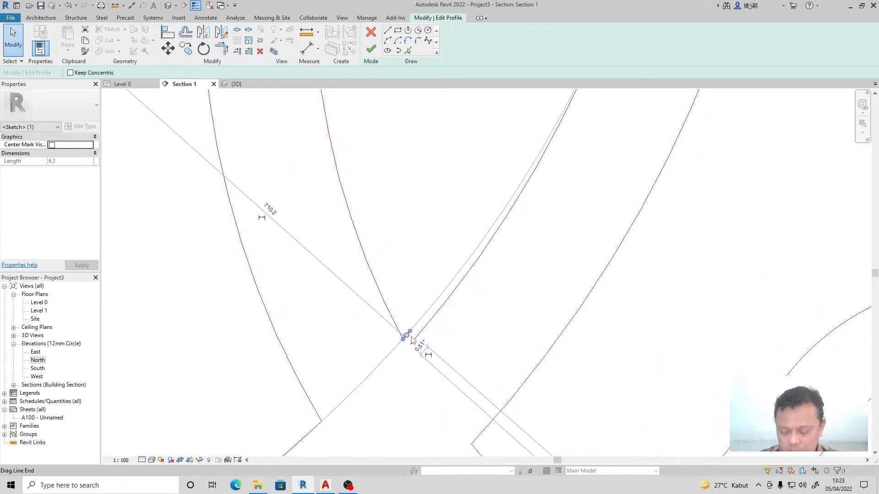
pyautogui.press('Delete')
pyautogui.click(215, 54)
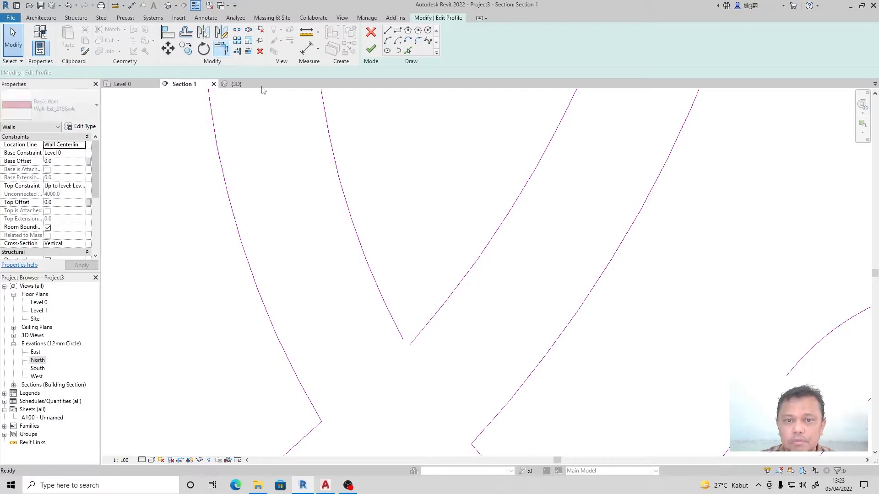
pyautogui.click(393, 321)
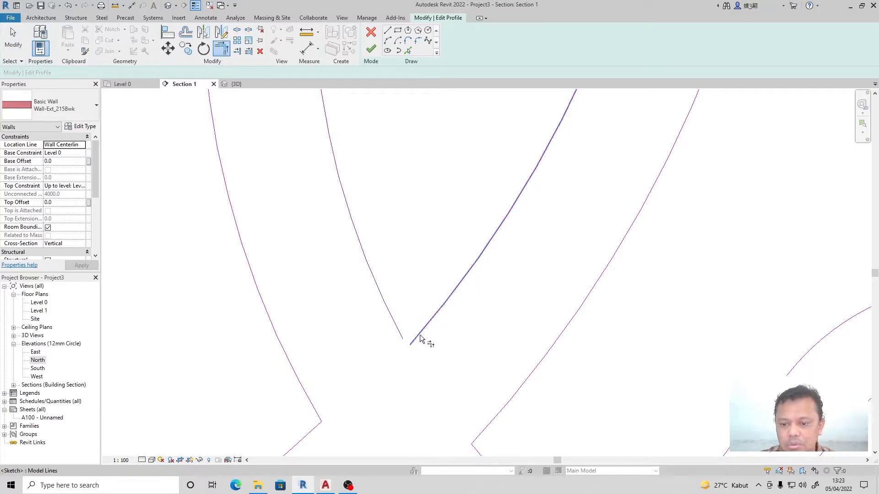
# Delete the stray segment at the central panel's second-lowest open junction and trim the adjoining curves to a corner
pyautogui.scroll(-6, 405, 294)
pyautogui.press('Escape')
pyautogui.press('Escape')
pyautogui.scroll(8, 416, 376)
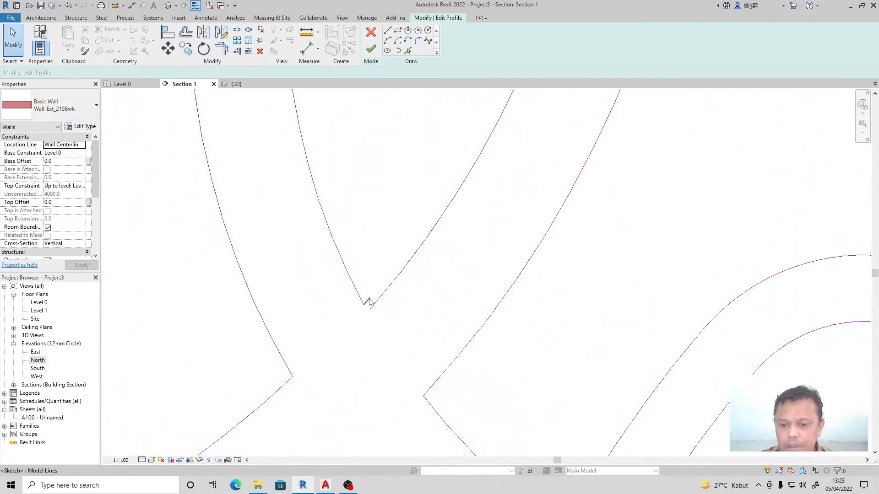
pyautogui.click(367, 304)
pyautogui.press('Delete')
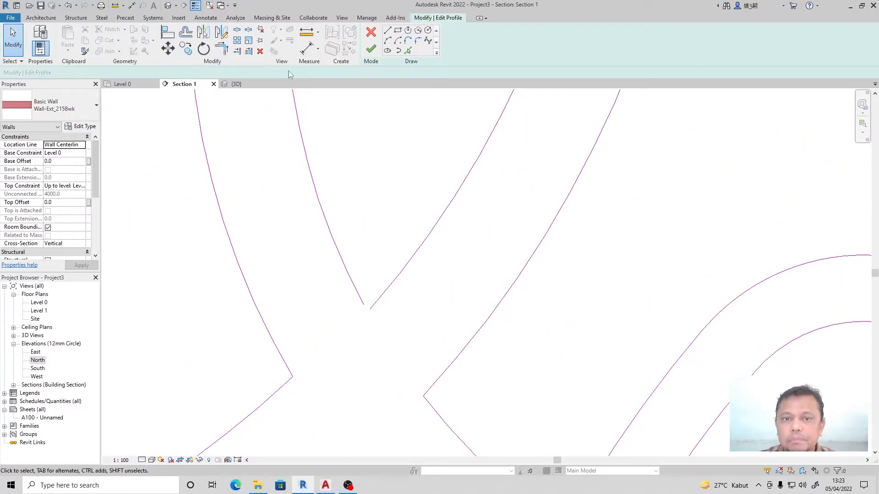
pyautogui.click(219, 54)
pyautogui.click(357, 289)
pyautogui.click(381, 295)
# Delete the stray segment at the central panel's lowest open junction and close the gap with Trim/Extend to Corner
pyautogui.scroll(-5, 394, 238)
pyautogui.scroll(3, 406, 339)
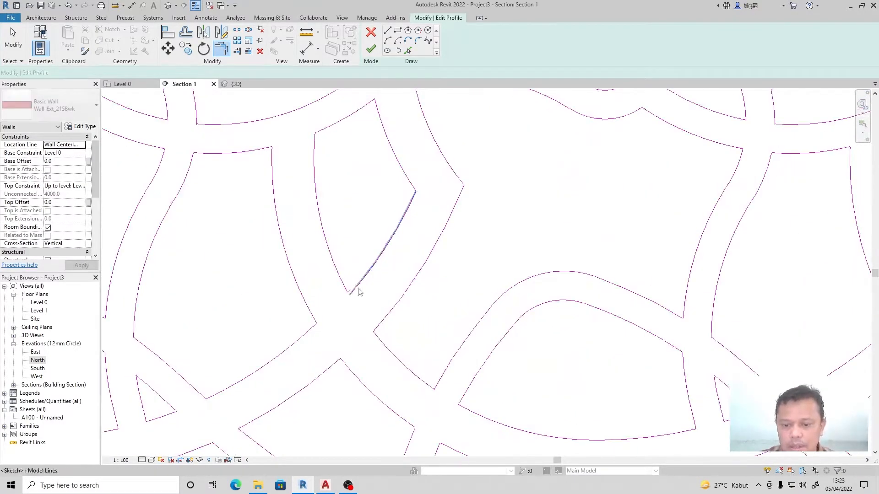
pyautogui.scroll(3, 353, 285)
pyautogui.press('Escape')
pyautogui.click(347, 304)
pyautogui.press('Delete')
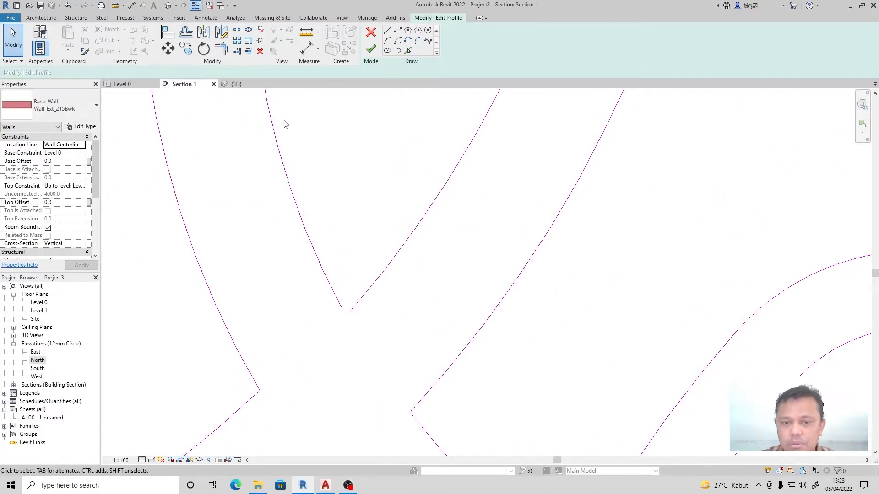
pyautogui.click(222, 48)
pyautogui.scroll(-5, 388, 274)
pyautogui.scroll(-3, 387, 263)
pyautogui.press('Escape')
# Clear the stray segment at the right panel's lowest open junction and trim the two curves to a corner
pyautogui.scroll(5, 485, 314)
pyautogui.scroll(-5, 436, 326)
pyautogui.scroll(6, 485, 214)
pyautogui.scroll(2, 484, 214)
pyautogui.press('t')
pyautogui.press('r')
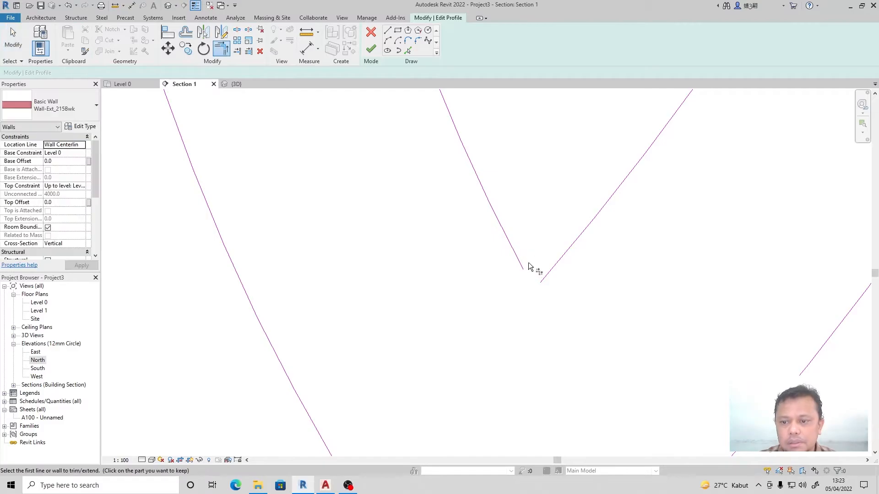
pyautogui.click(547, 287)
# Remove the stray segment at the right panel's second-lowest open junction and trim the two curves to a corner
pyautogui.scroll(-5, 471, 348)
pyautogui.scroll(3, 495, 385)
pyautogui.press('Escape')
pyautogui.scroll(3, 445, 230)
pyautogui.click(446, 237)
pyautogui.press('Escape')
pyautogui.press('t')
pyautogui.press('r')
# Delete the stray segment at the right panel's second-highest open junction and trim the two curves to a corner
pyautogui.scroll(-5, 443, 280)
pyautogui.scroll(7, 435, 154)
pyautogui.press('Escape')
pyautogui.click(378, 275)
pyautogui.press('Delete')
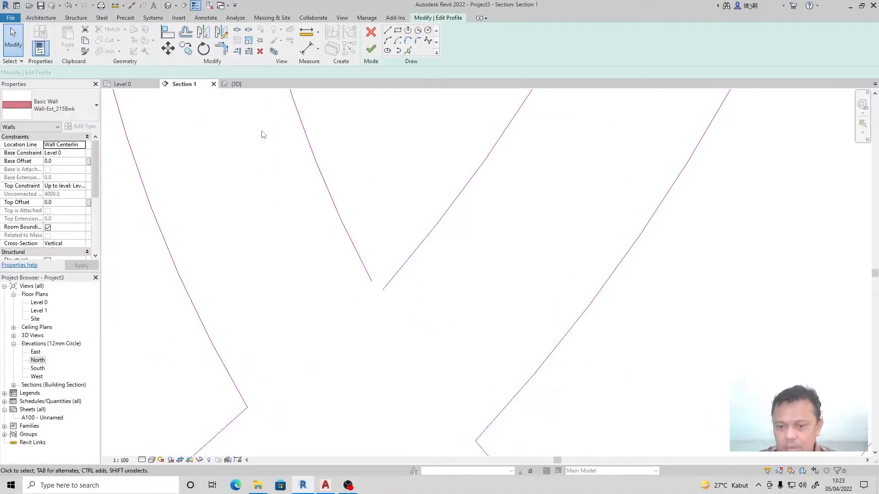
pyautogui.scroll(-5, 391, 302)
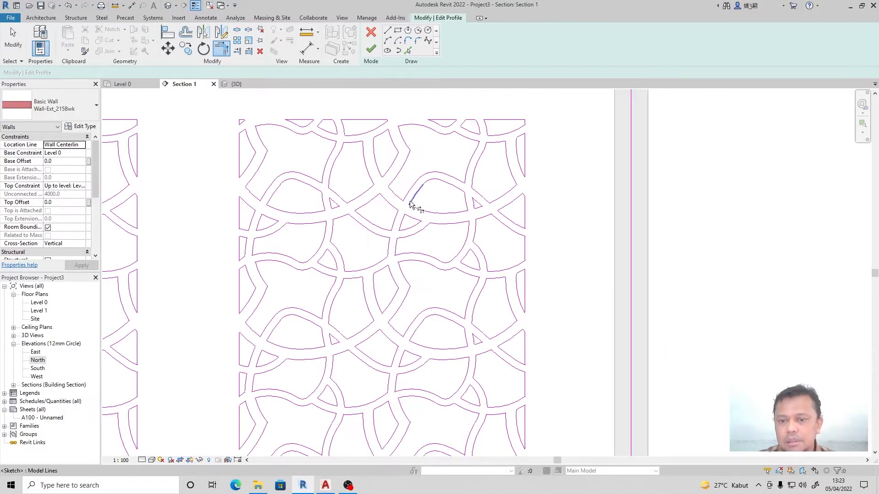
# Delete the stray segment at the right panel's uppermost open junction and trim its two curves to a corner
pyautogui.scroll(4, 386, 178)
pyautogui.click(384, 203)
pyautogui.press('Delete')
pyautogui.click(221, 49)
pyautogui.click(375, 197)
pyautogui.scroll(-5, 388, 238)
pyautogui.press('Escape')
# Finish the edited wall profile to cut the three jali panels through the brick wall, and deselect the wall
pyautogui.scroll(-5, 385, 220)
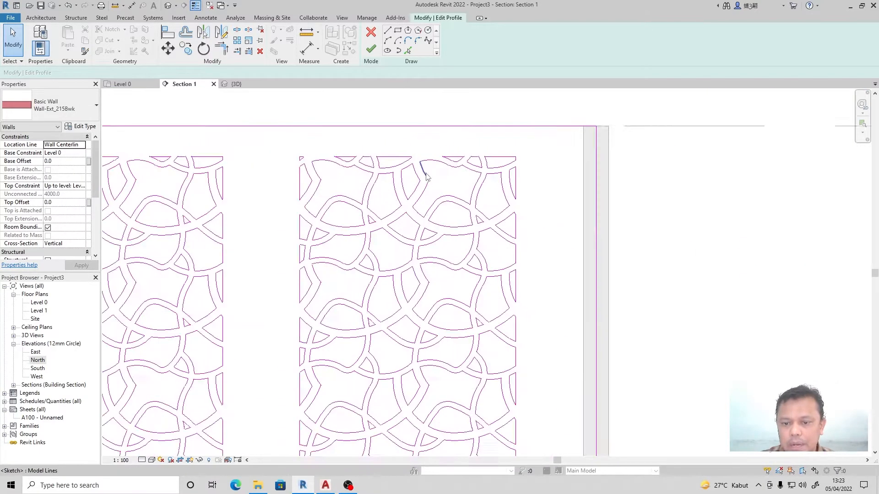
pyautogui.scroll(-1, 360, 236)
pyautogui.scroll(3, 394, 223)
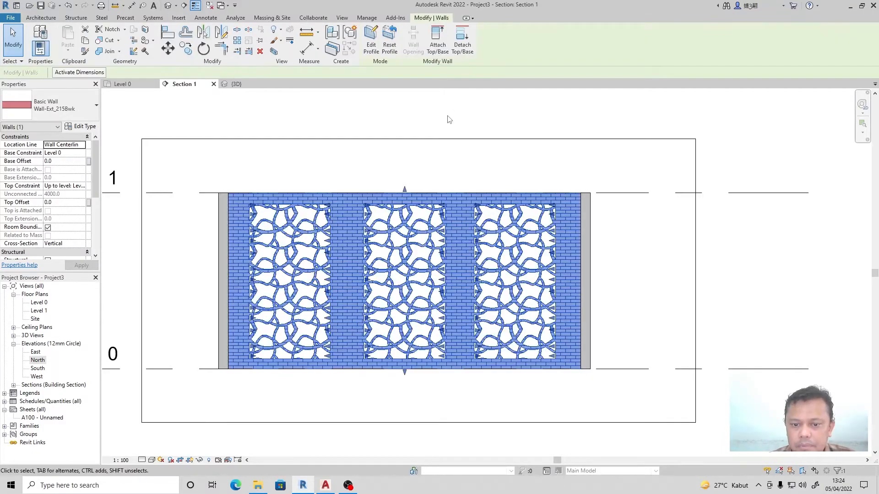
pyautogui.click(448, 121)
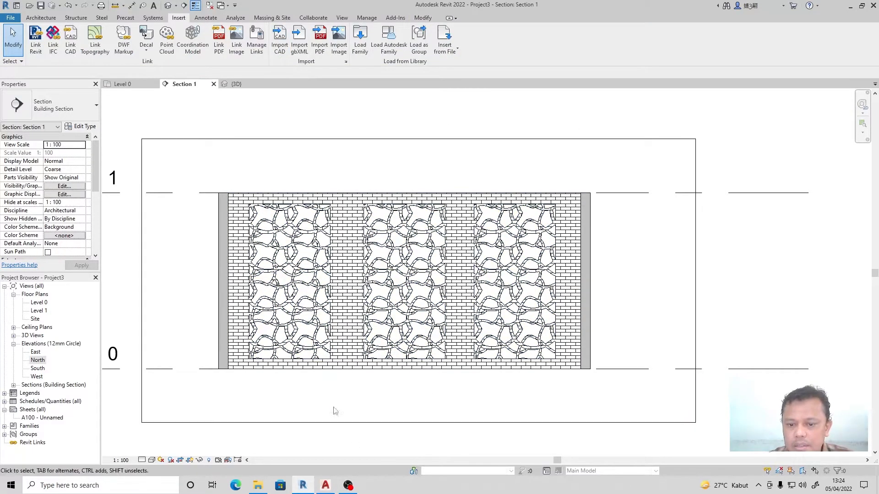
# Examine the three jali openings in the 3D view from the inside and outside of the wall
pyautogui.scroll(-1, 378, 295)
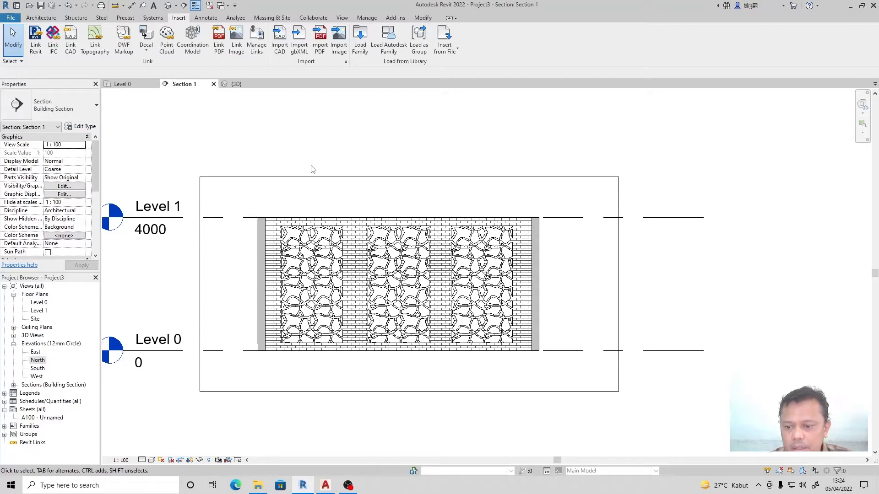
pyautogui.click(236, 84)
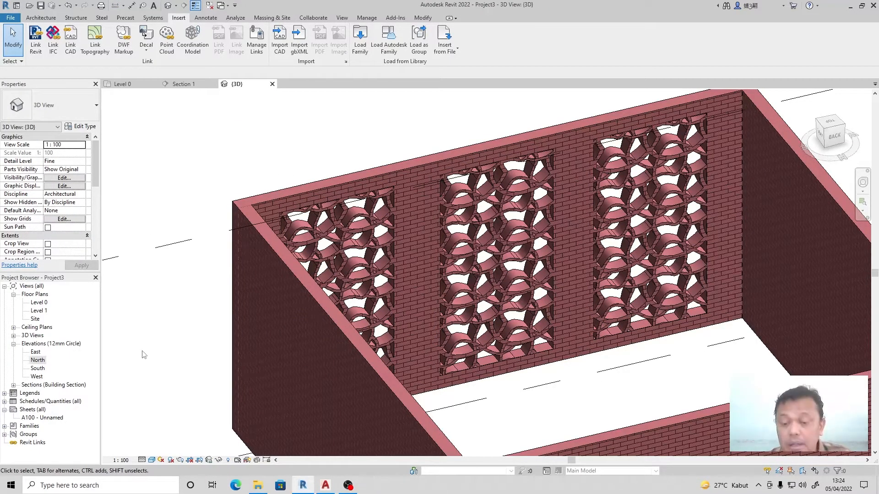
pyautogui.keyDown('shift'); pyautogui.moveTo(157, 338); pyautogui.dragTo(376, 297, button='middle'); pyautogui.keyUp('shift')
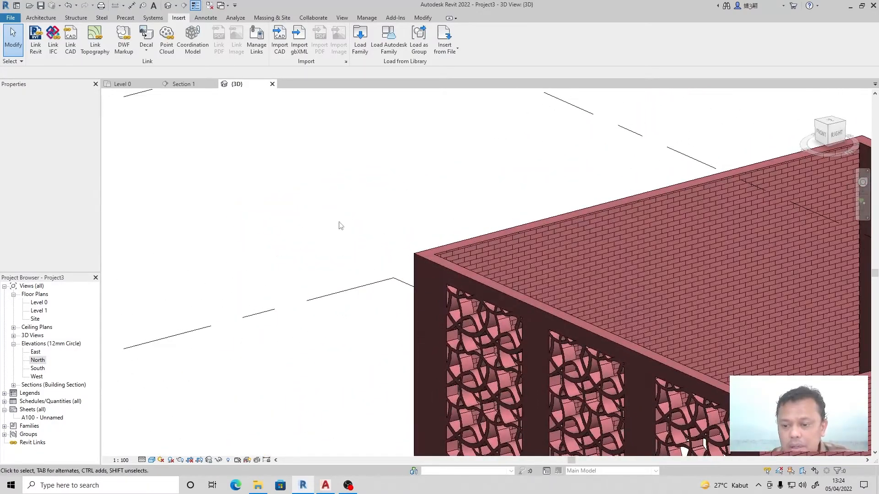
pyautogui.scroll(-3, 339, 226)
pyautogui.scroll(3, 399, 380)
pyautogui.keyDown('shift'); pyautogui.moveTo(423, 406); pyautogui.dragTo(430, 336, button='middle'); pyautogui.keyUp('shift')
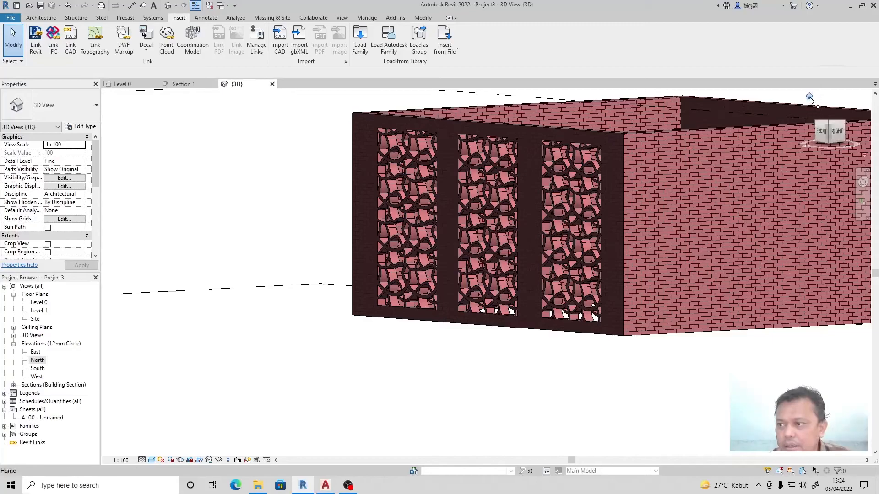
# Return the 3D view to its home orientation, switch it to perspective projection, and examine the three jali openings up close
pyautogui.click(810, 98)
pyautogui.rightClick(810, 98)
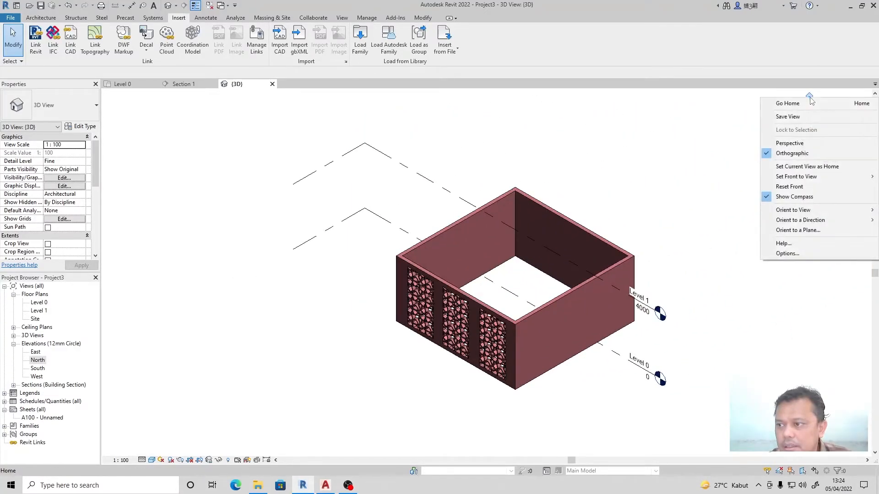
pyautogui.click(799, 145)
pyautogui.keyDown('shift'); pyautogui.moveTo(460, 418); pyautogui.dragTo(473, 378, button='middle'); pyautogui.keyUp('shift')
pyautogui.scroll(5, 443, 276)
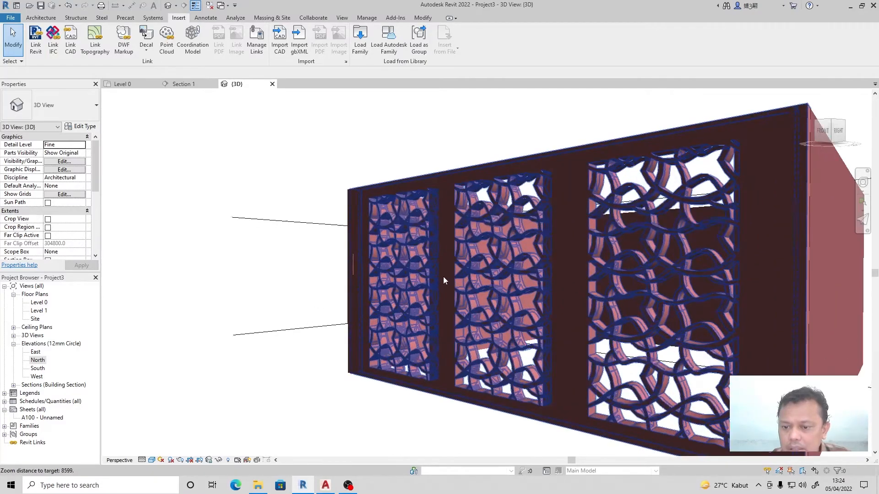
pyautogui.scroll(3, 320, 389)
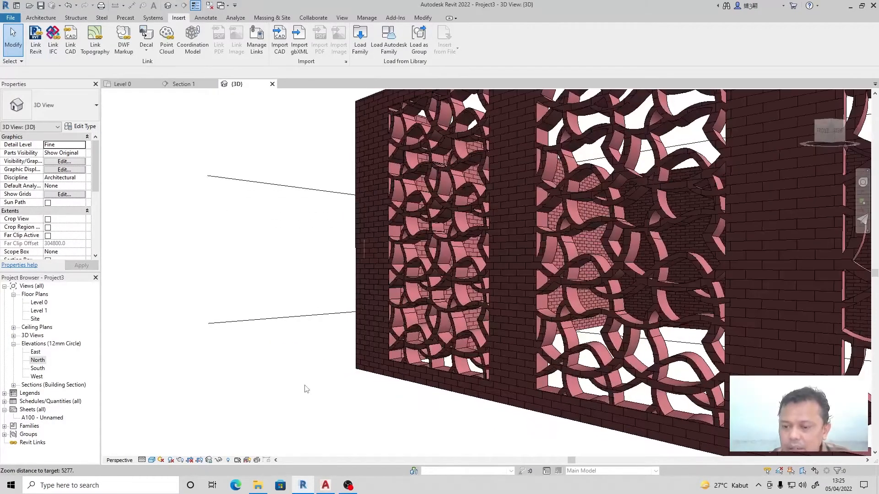
pyautogui.scroll(-2, 305, 389)
pyautogui.scroll(3, 425, 232)
pyautogui.scroll(-2, 364, 194)
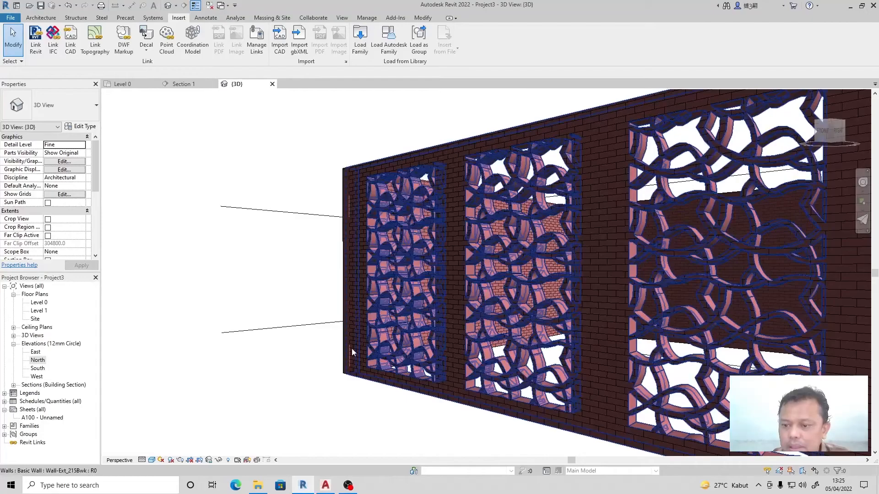
pyautogui.scroll(-2, 468, 440)
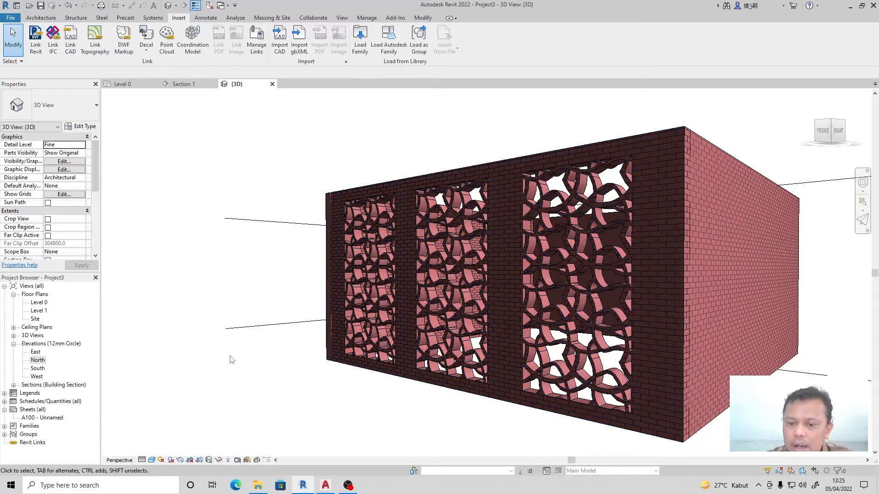
# Change the jali wall's type from brick to the Wall-Partn_30Gwb-70MStd-30Gwb partition and deselect the wall
pyautogui.click(660, 141)
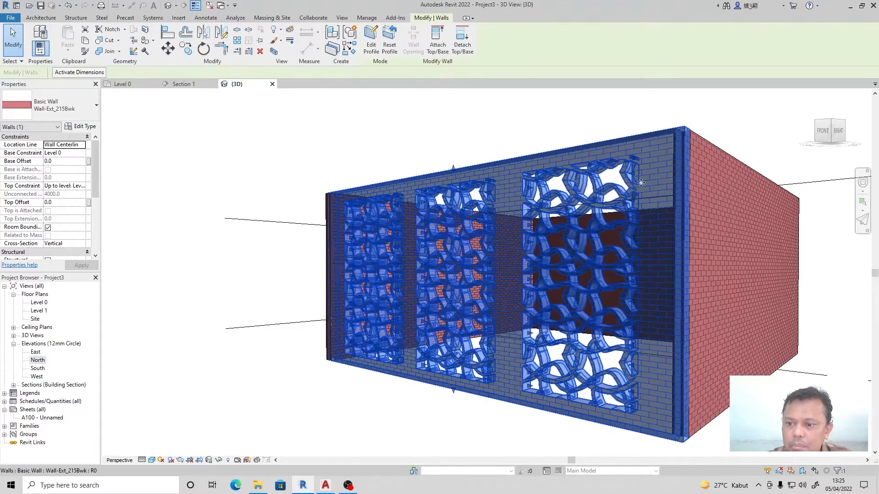
pyautogui.click(88, 98)
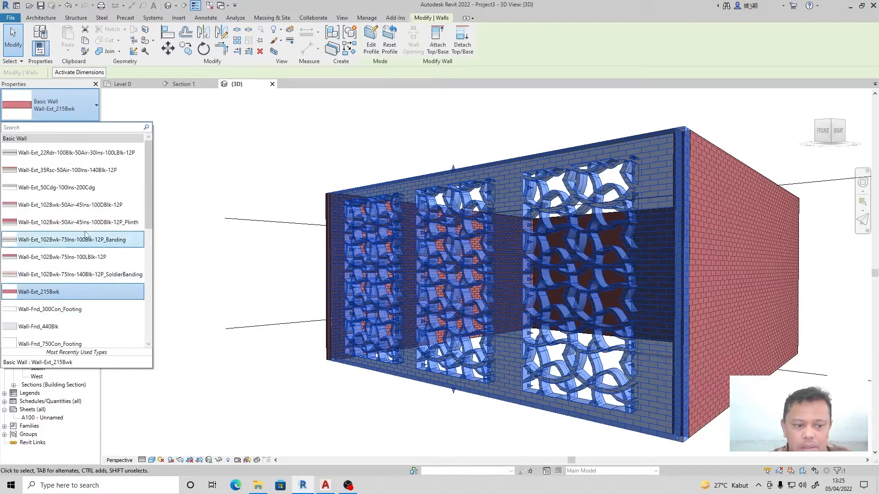
pyautogui.scroll(-2, 104, 243)
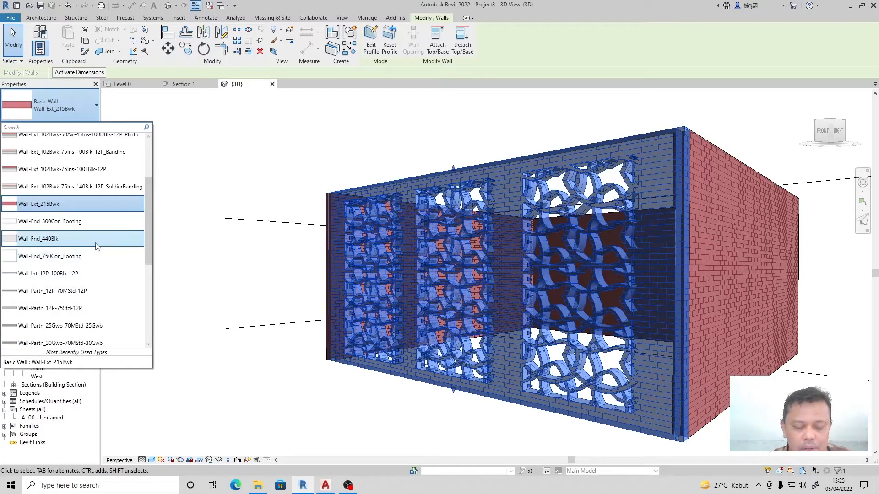
pyautogui.scroll(-1, 97, 247)
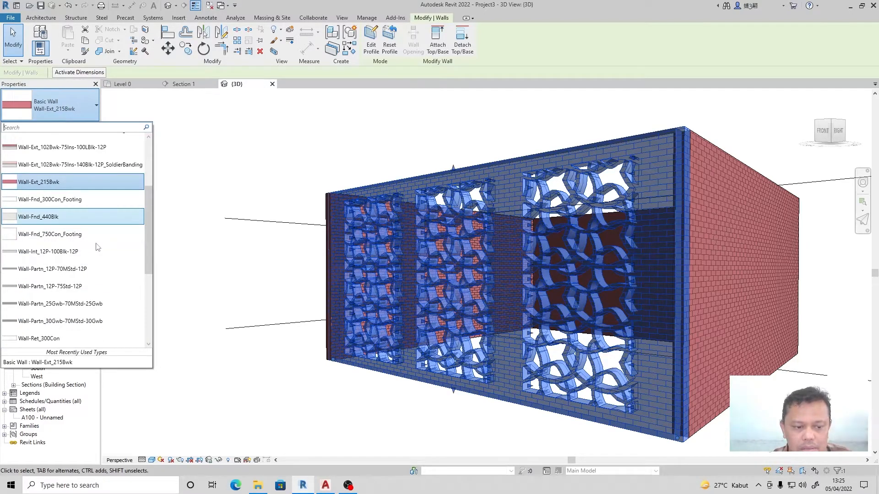
pyautogui.click(51, 325)
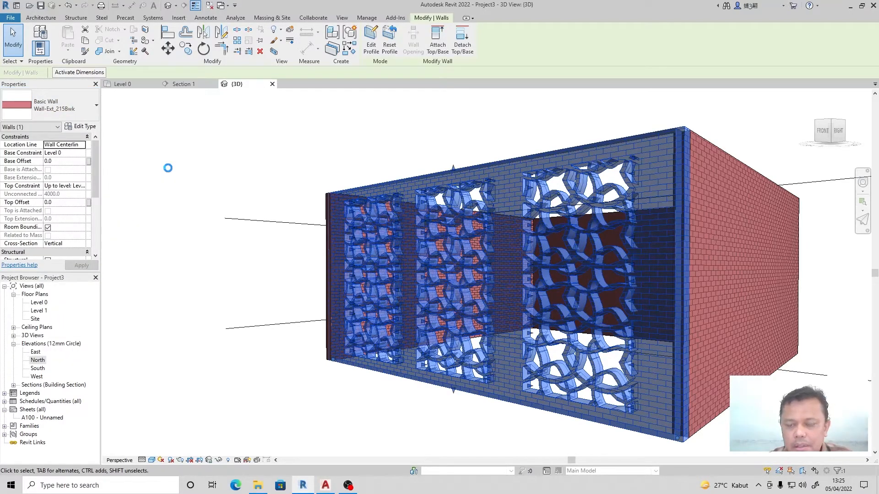
pyautogui.click(173, 171)
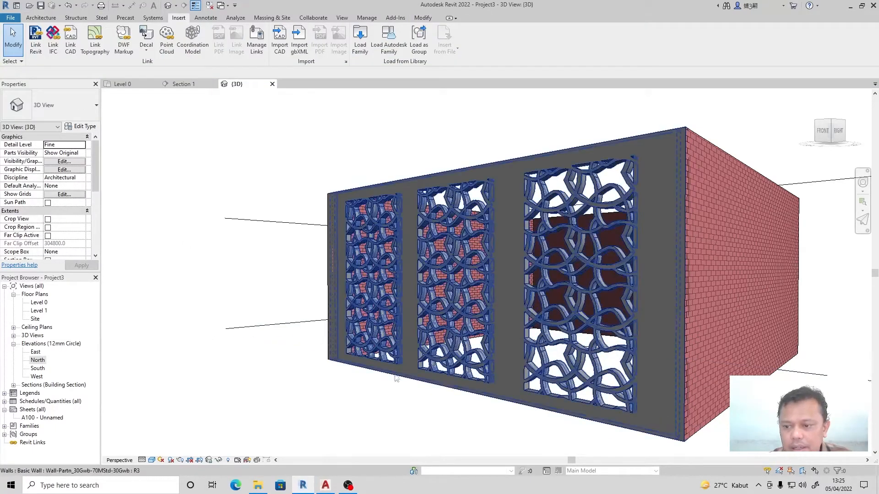
# Set the 3D view's visual style to Realistic and inspect the jali wall's material finish
pyautogui.keyDown('shift'); pyautogui.moveTo(218, 325); pyautogui.dragTo(298, 391, button='middle'); pyautogui.keyUp('shift')
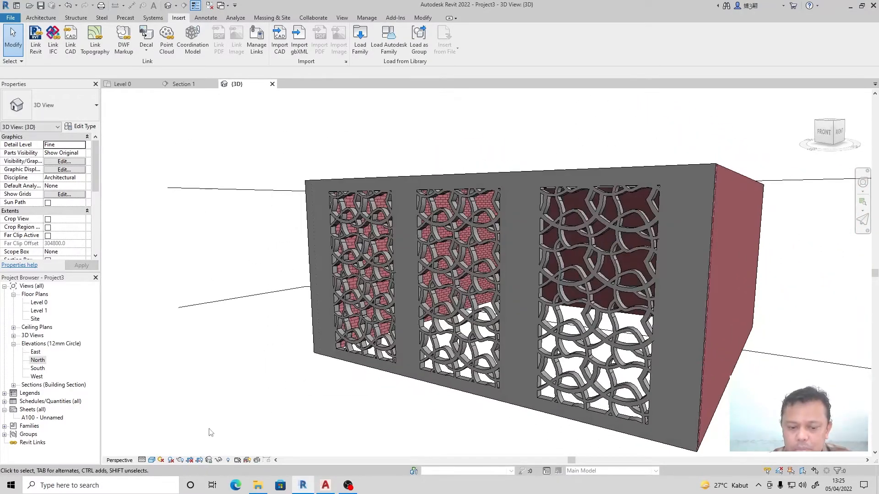
pyautogui.click(151, 460)
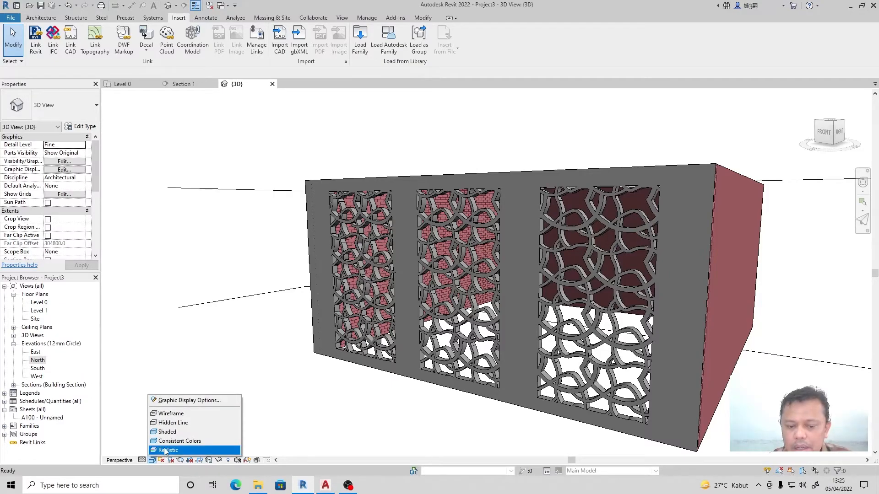
pyautogui.click(167, 453)
pyautogui.keyDown('shift'); pyautogui.moveTo(309, 384); pyautogui.dragTo(379, 377, button='middle'); pyautogui.keyUp('shift')
pyautogui.scroll(-2, 320, 348)
pyautogui.scroll(3, 358, 383)
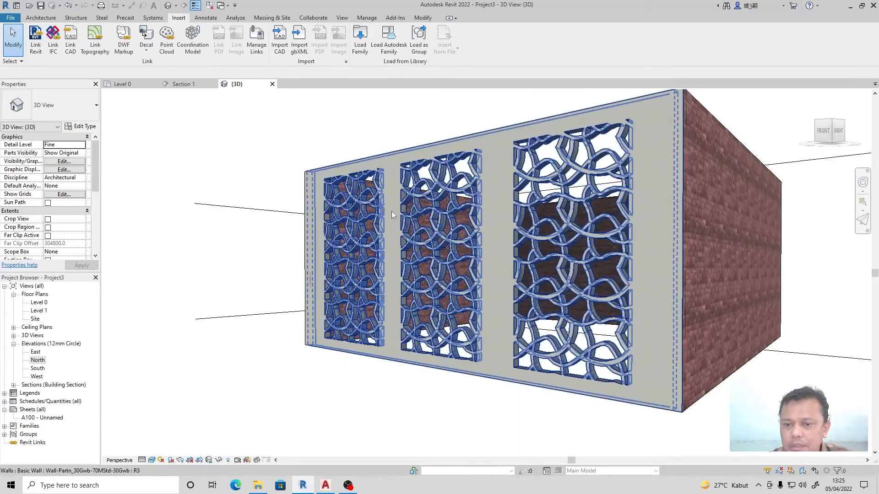
pyautogui.click(361, 173)
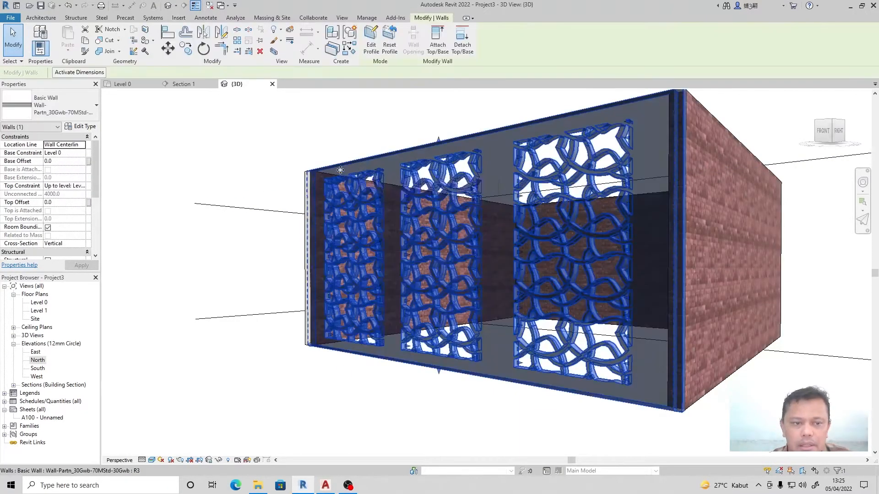
pyautogui.click(273, 167)
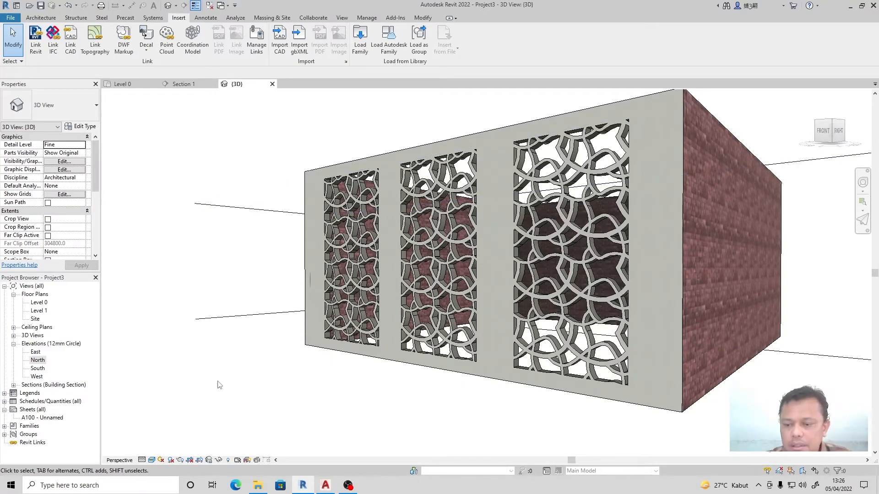
# Set the 3D view's visual style to Hidden Line and review the jali wall as line work
pyautogui.scroll(-2, 218, 385)
pyautogui.click(151, 460)
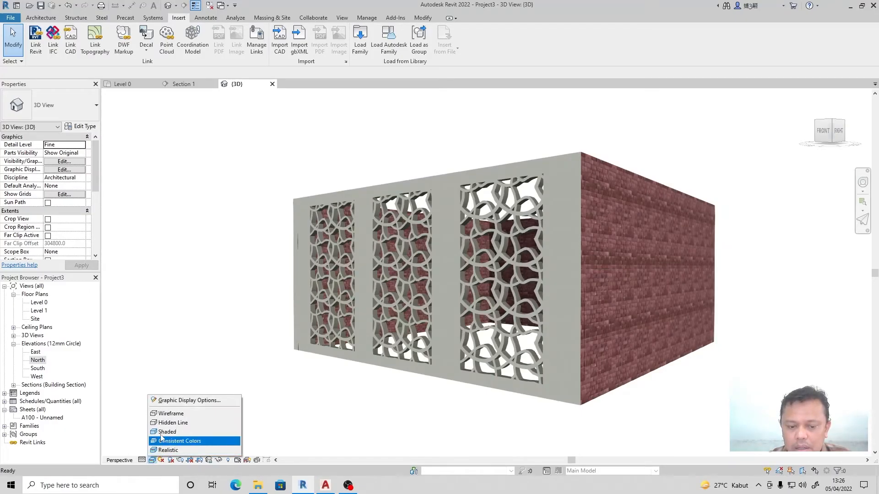
pyautogui.click(174, 423)
pyautogui.keyDown('shift'); pyautogui.moveTo(267, 366); pyautogui.dragTo(222, 382, button='middle'); pyautogui.keyUp('shift')
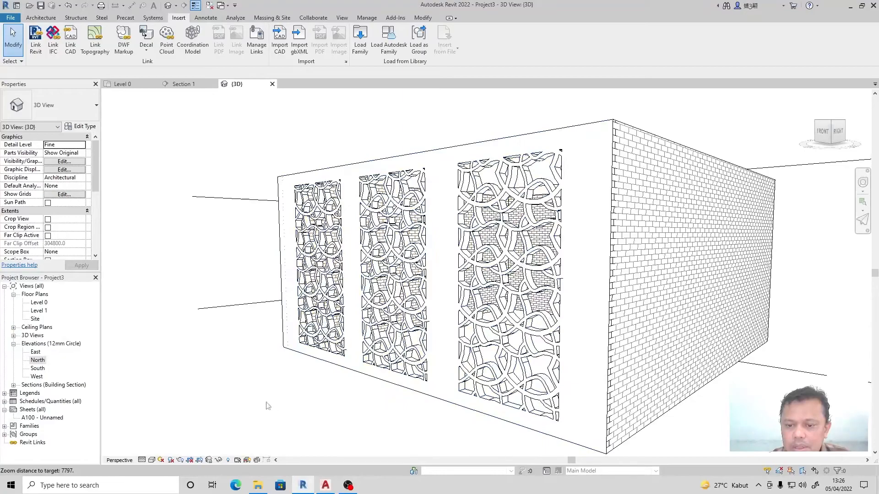
pyautogui.scroll(-1, 157, 301)
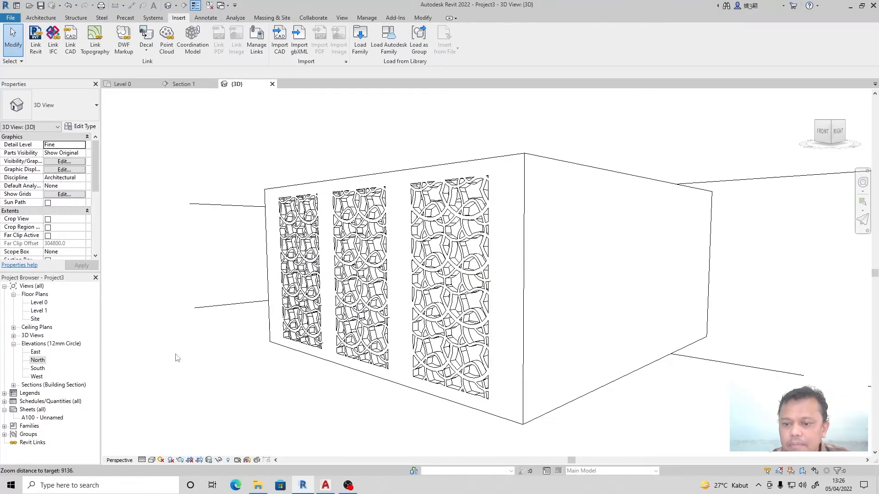